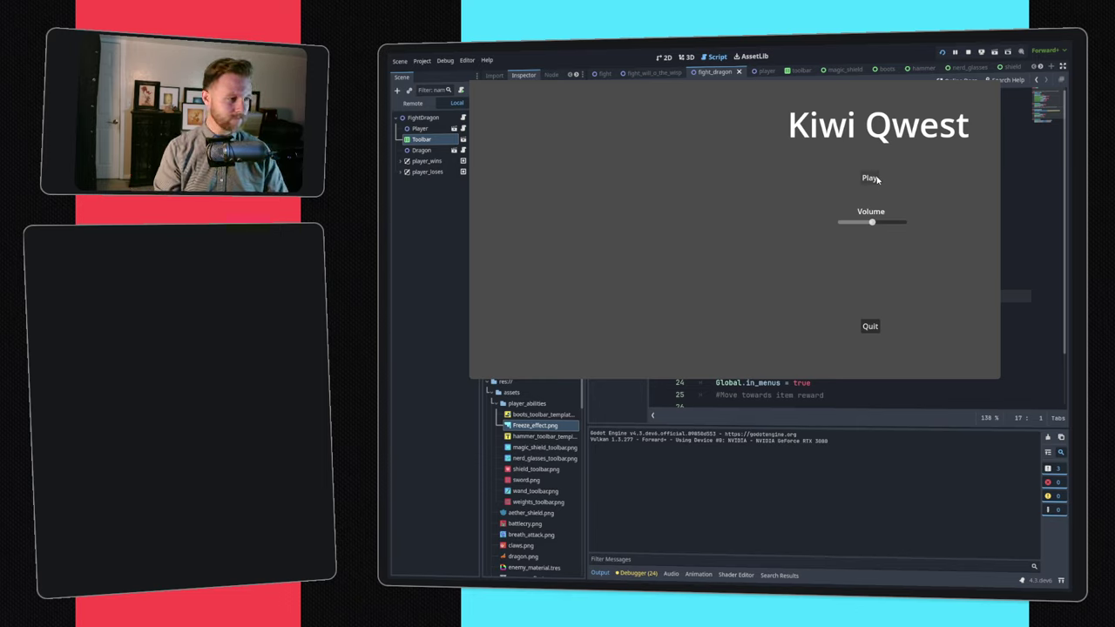
- Play Kiwi Qwest, win the first two fights and continue on to the dragon battle
{"action": "left_click", "coordinate": [871, 179]}
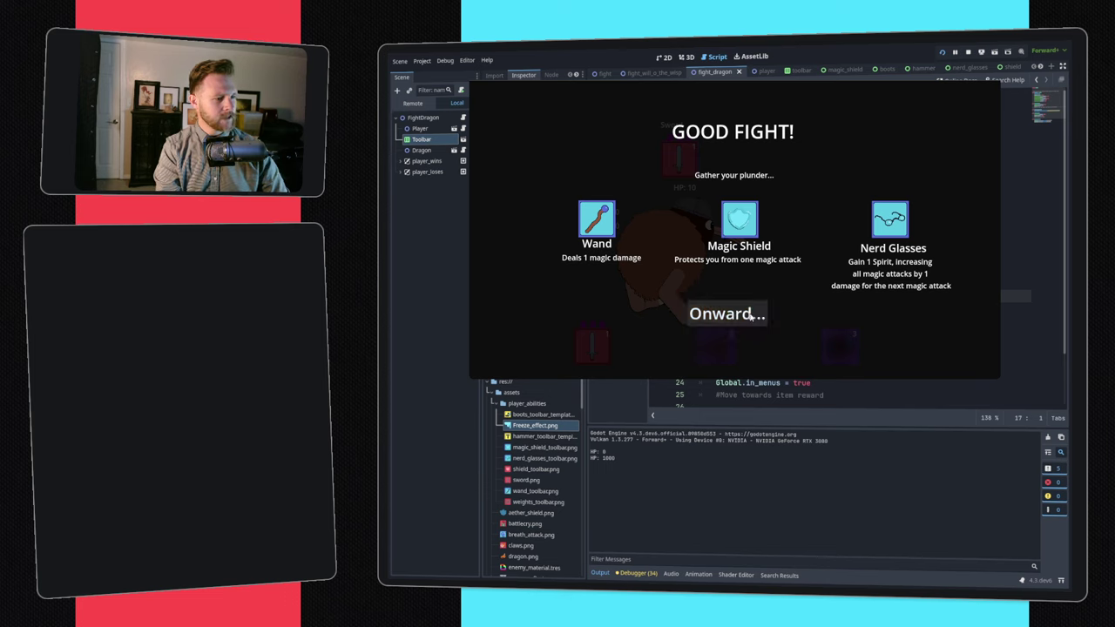
{"action": "left_click", "coordinate": [756, 313]}
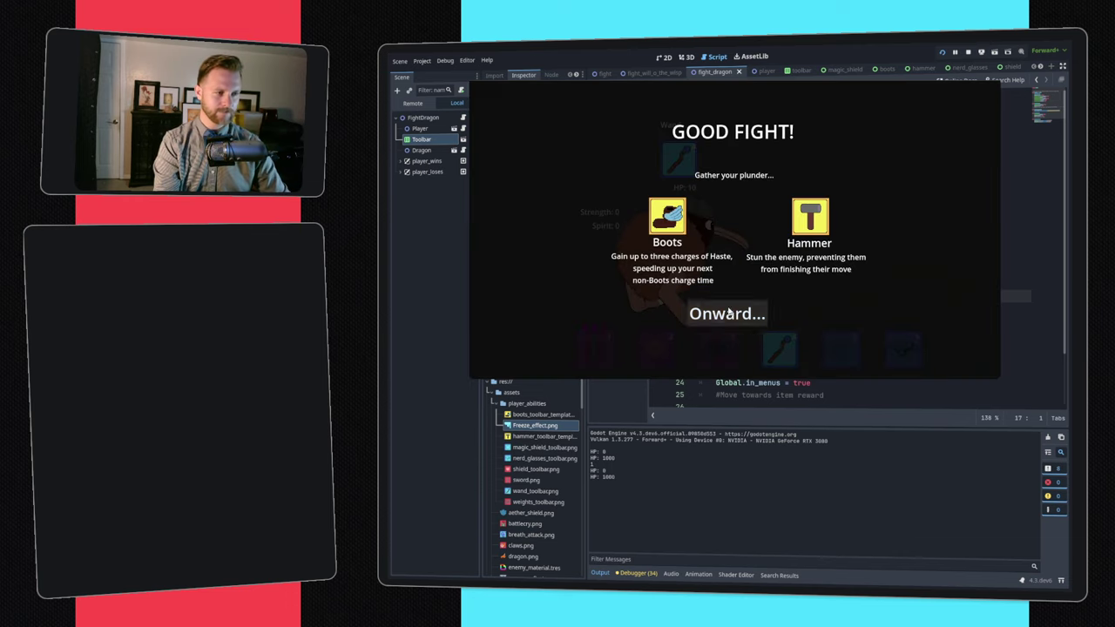
{"action": "left_click", "coordinate": [728, 310]}
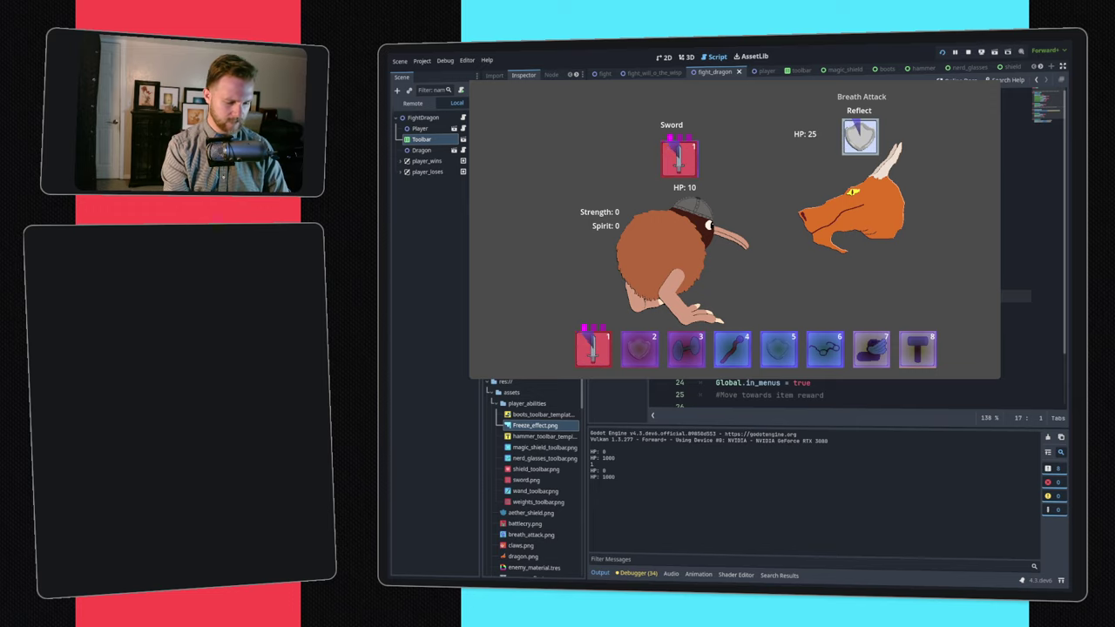
- Stop the running game and pan the FigJam board past the Summary and Inspirations sections
{"action": "key", "text": "F8"}
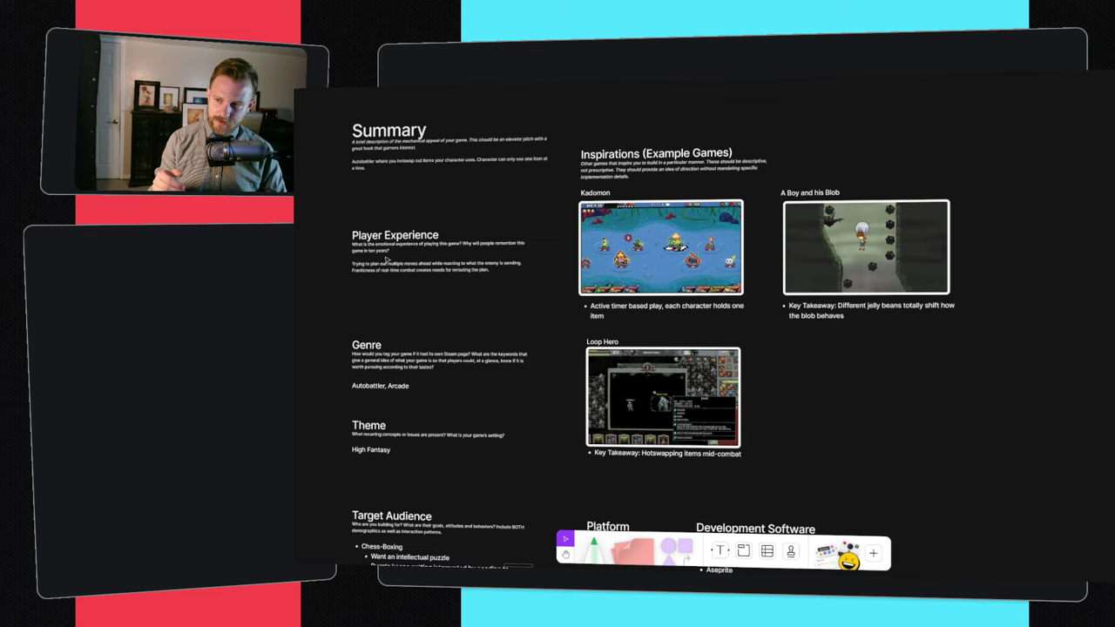
{"action": "scroll", "coordinate": [415, 289], "scroll_direction": "down", "scroll_amount": 3}
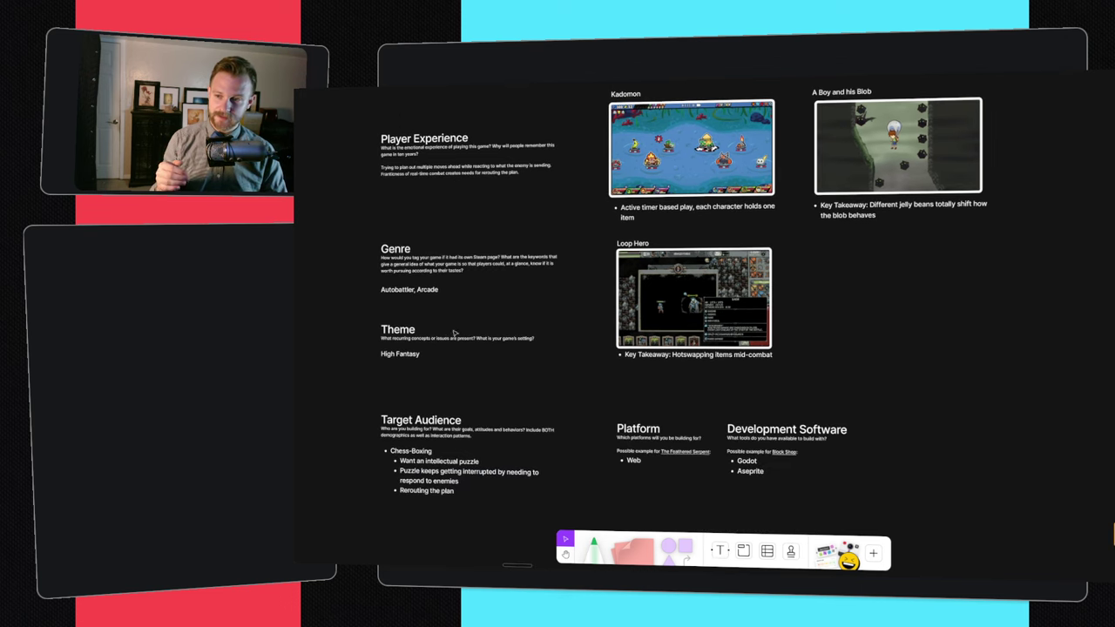
{"action": "scroll", "coordinate": [448, 353], "scroll_direction": "down", "scroll_amount": 2}
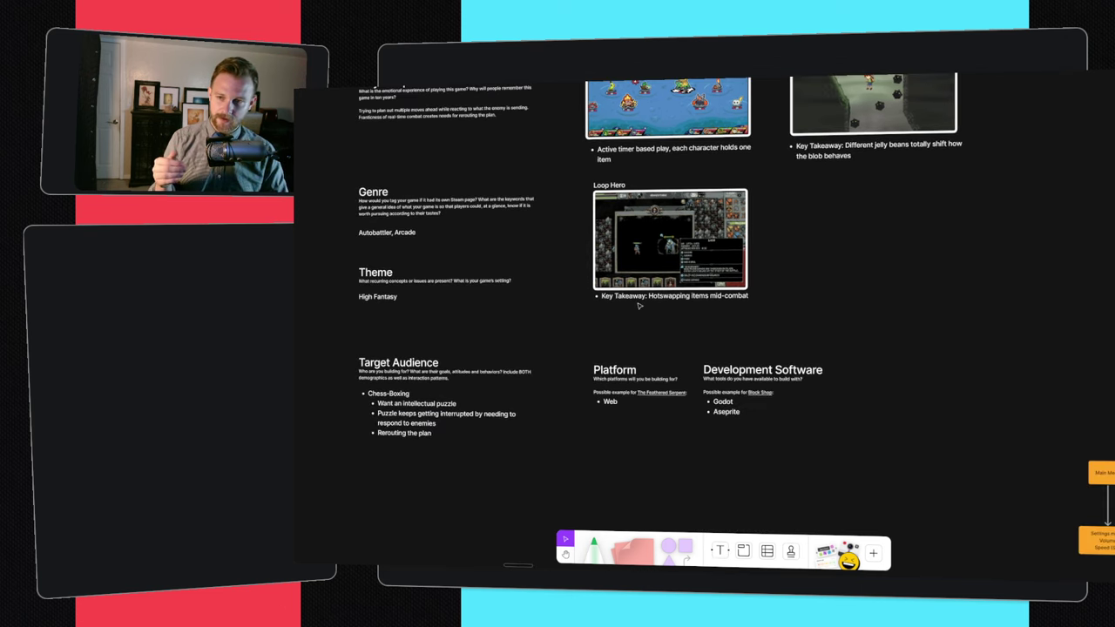
{"action": "scroll", "coordinate": [639, 305], "scroll_direction": "up", "scroll_amount": 4}
{"action": "scroll", "coordinate": [640, 305], "scroll_direction": "right", "scroll_amount": 2}
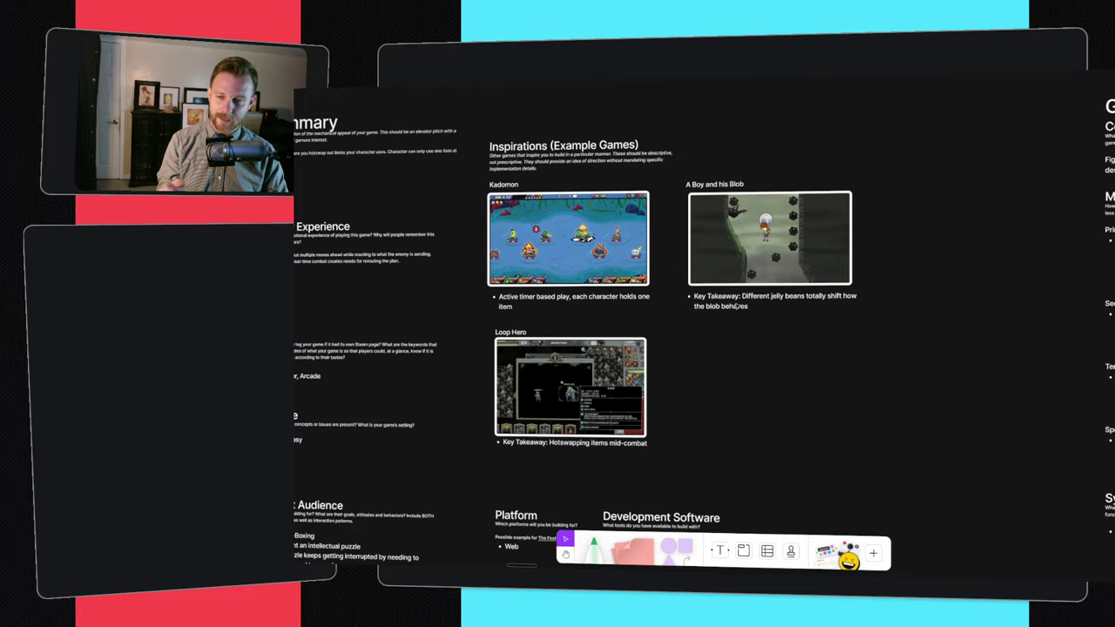
{"action": "scroll", "coordinate": [704, 333], "scroll_direction": "right", "scroll_amount": 3}
{"action": "scroll", "coordinate": [706, 299], "scroll_direction": "right", "scroll_amount": 2}
- Scroll down to the Flows diagram, marquee-select it, then clear the selection
{"action": "scroll", "coordinate": [706, 298], "scroll_direction": "up", "scroll_amount": 1}
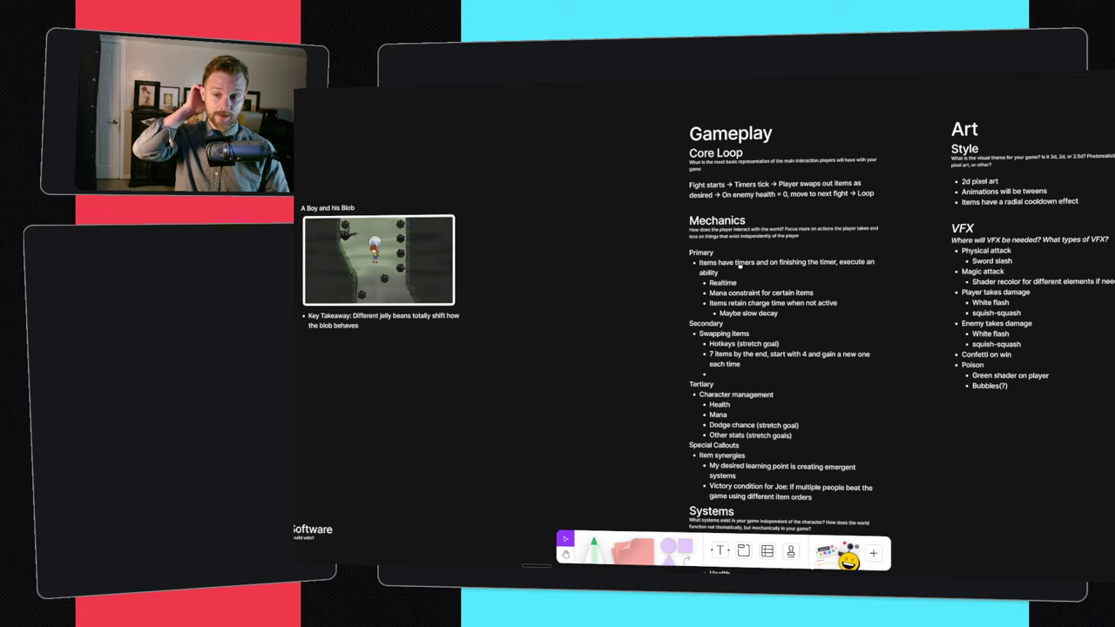
{"action": "scroll", "coordinate": [738, 268], "scroll_direction": "down", "scroll_amount": 2}
{"action": "scroll", "coordinate": [769, 326], "scroll_direction": "down", "scroll_amount": 5}
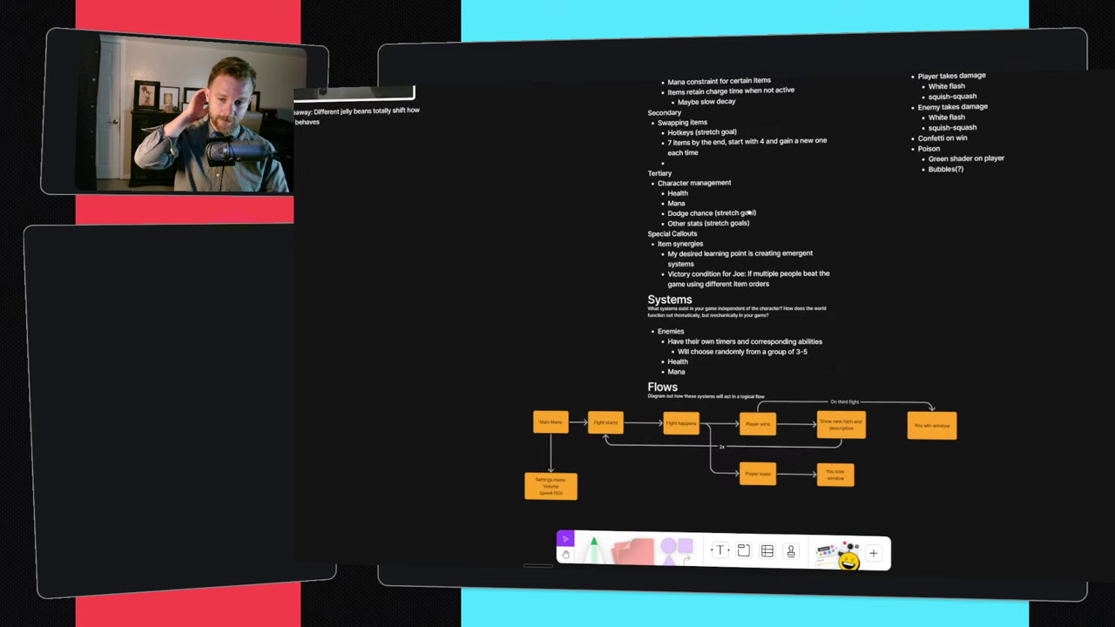
{"action": "left_click_drag", "start_coordinate": [469, 448], "coordinate": [1002, 279]}
{"action": "left_click", "coordinate": [963, 373]}
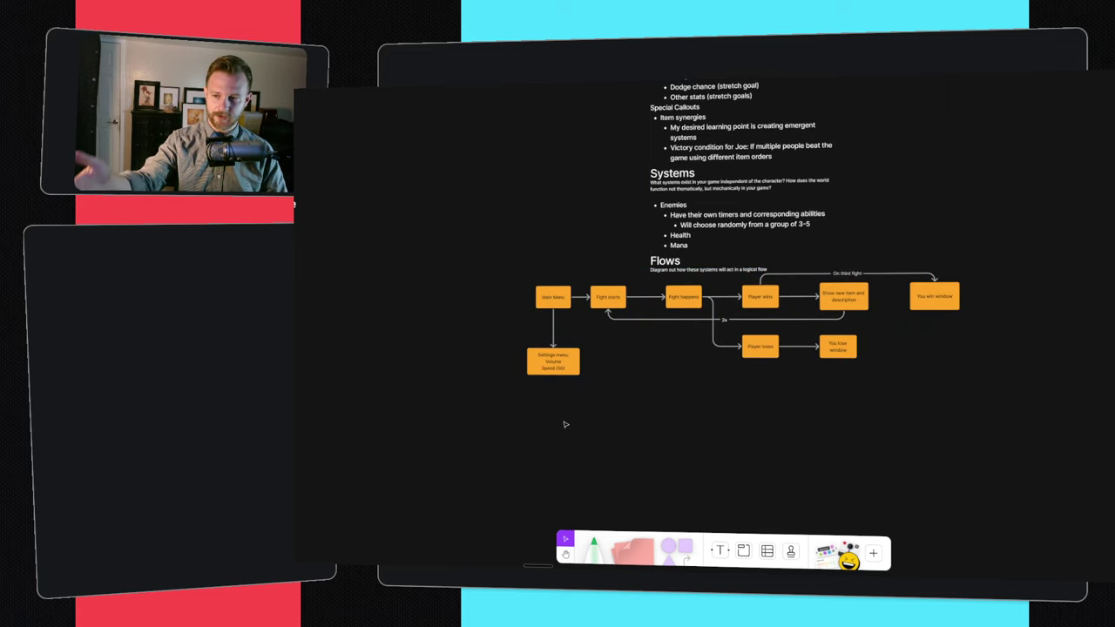
- Scroll the board through the Missing designs and Enemies sections
{"action": "scroll", "coordinate": [810, 270], "scroll_direction": "down", "scroll_amount": 3, "text": "ctrl"}
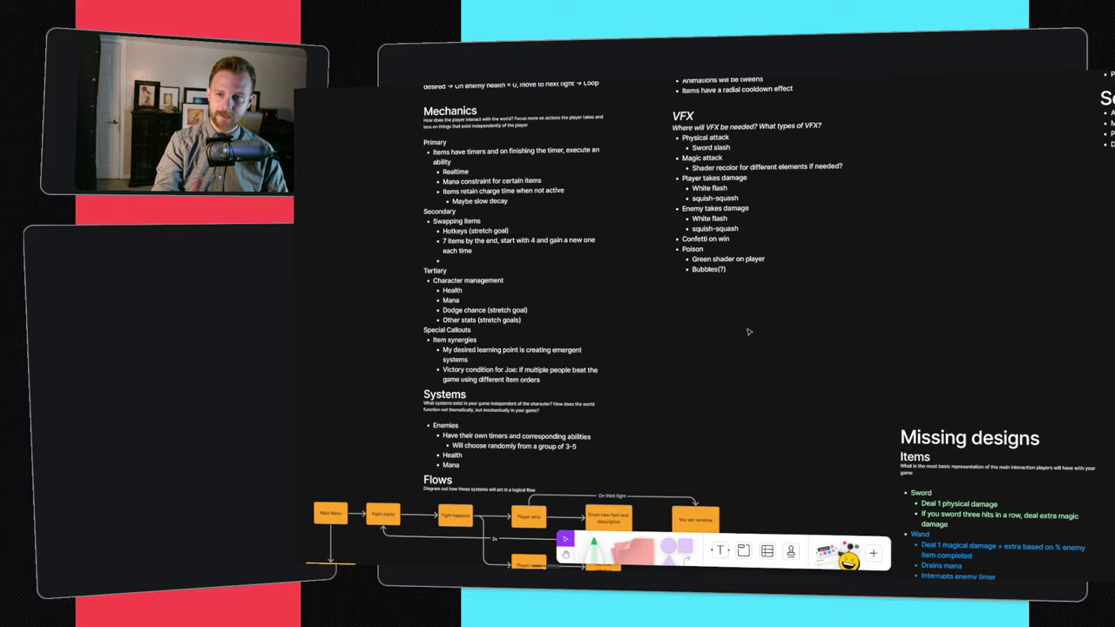
{"action": "scroll", "coordinate": [637, 372], "scroll_direction": "up", "scroll_amount": 3, "text": "ctrl"}
{"action": "scroll", "coordinate": [871, 314], "scroll_direction": "right", "scroll_amount": 5}
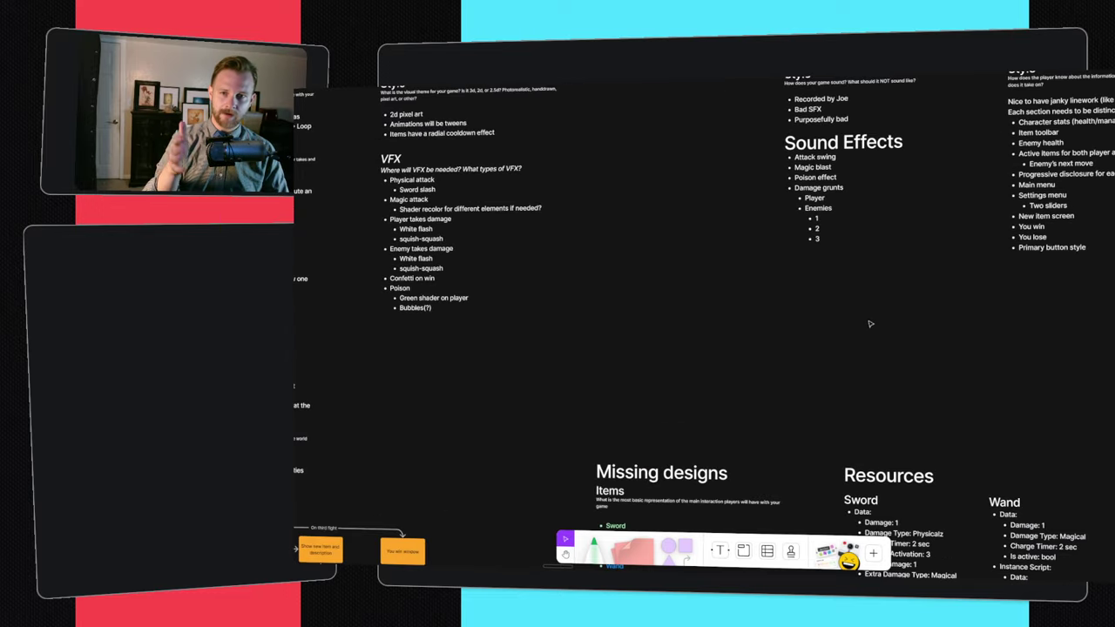
{"action": "scroll", "coordinate": [700, 351], "scroll_direction": "down", "scroll_amount": 8}
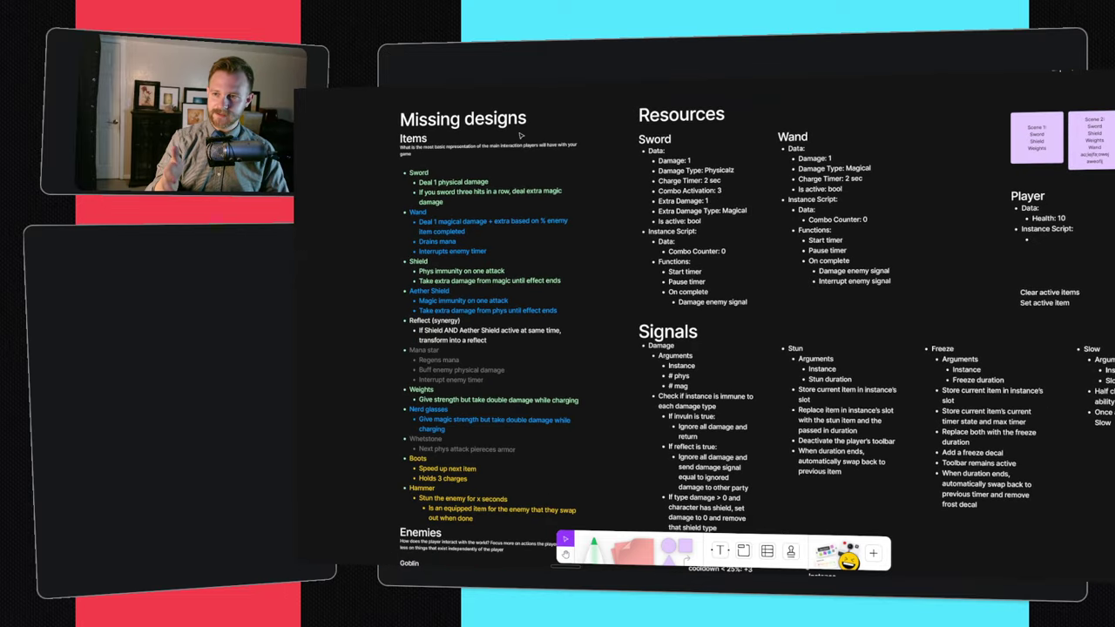
{"action": "scroll", "coordinate": [449, 177], "scroll_direction": "down", "scroll_amount": 1}
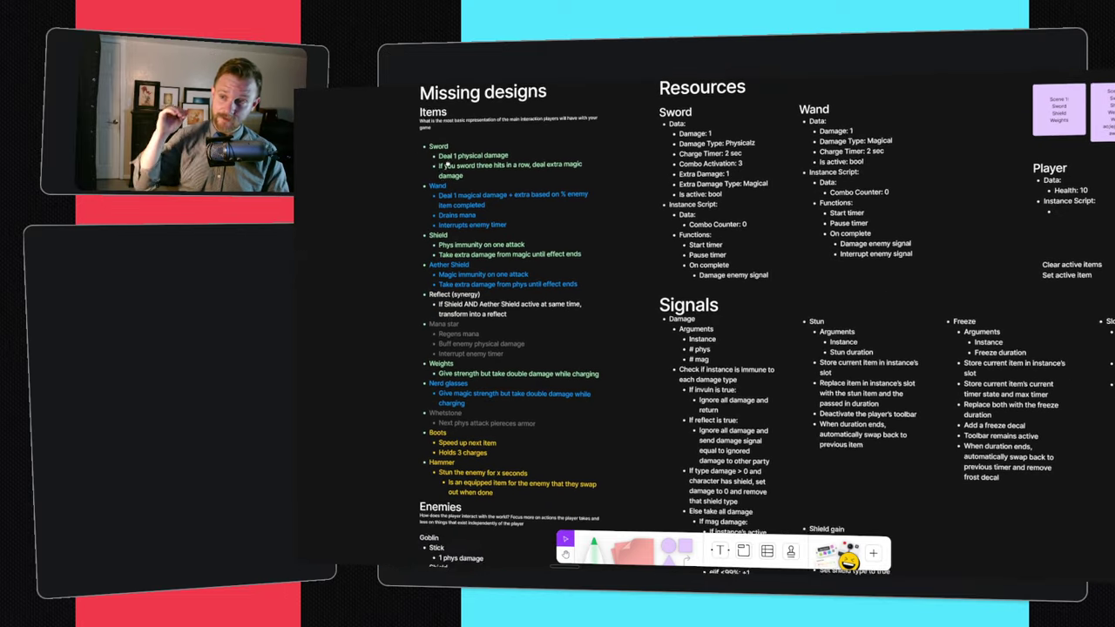
{"action": "scroll", "coordinate": [518, 269], "scroll_direction": "down", "scroll_amount": 9}
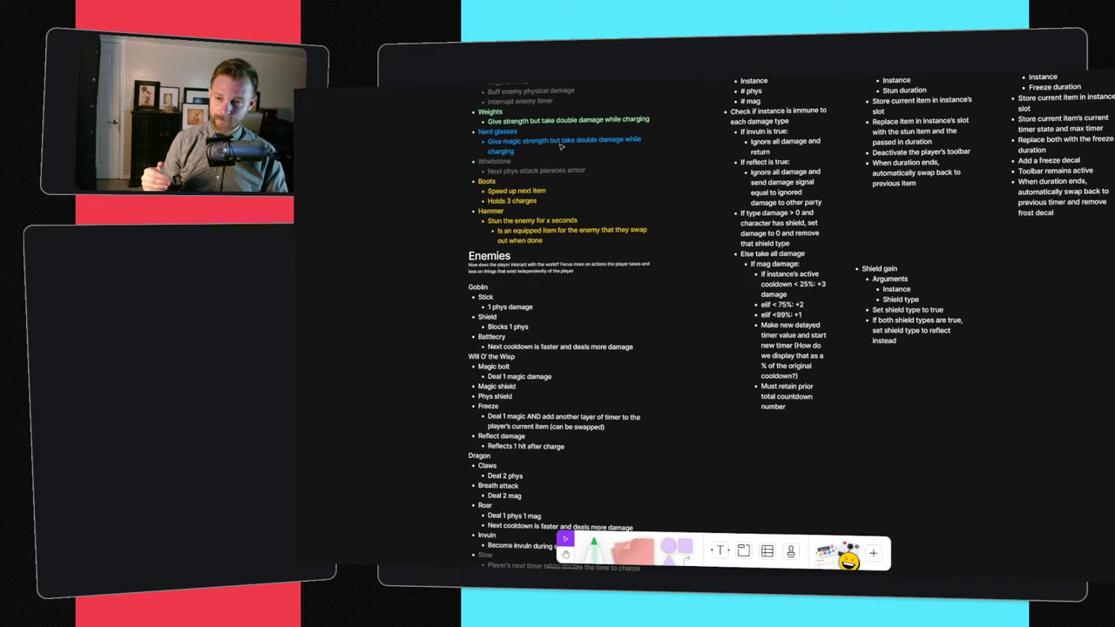
{"action": "scroll", "coordinate": [523, 219], "scroll_direction": "down", "scroll_amount": 3}
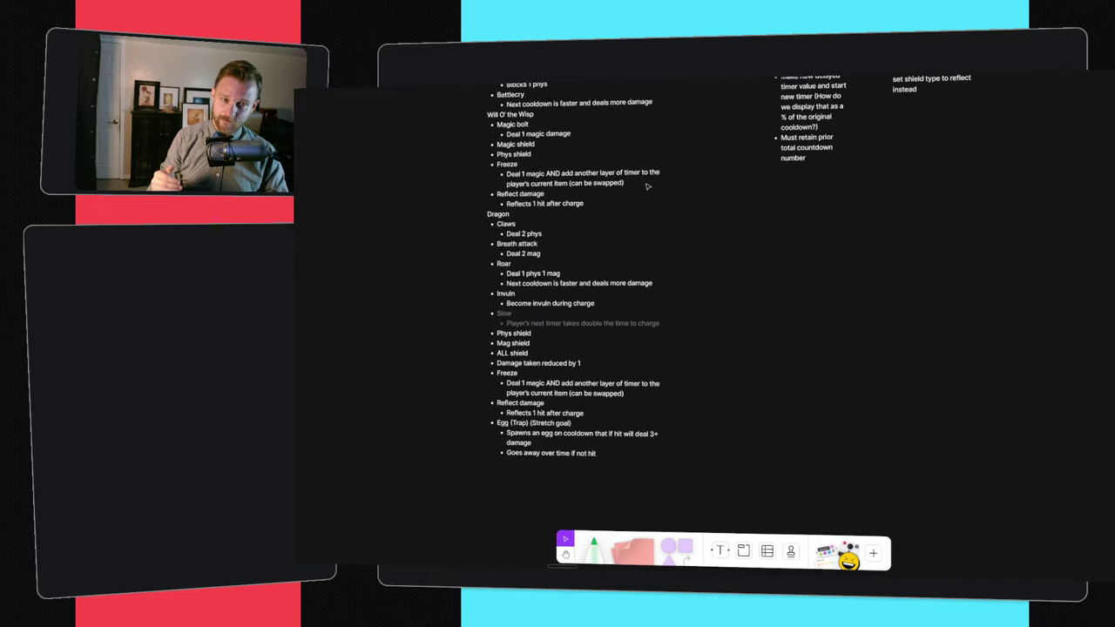
{"action": "scroll", "coordinate": [648, 185], "scroll_direction": "up", "scroll_amount": 12}
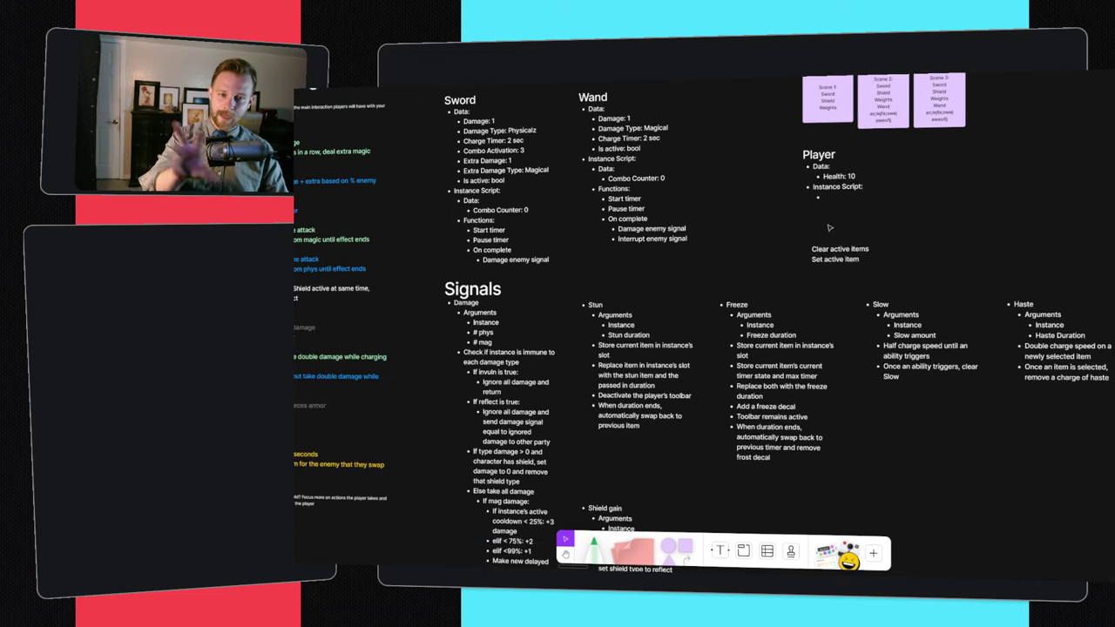
{"action": "scroll", "coordinate": [622, 225], "scroll_direction": "up", "scroll_amount": 1}
{"action": "scroll", "coordinate": [557, 366], "scroll_direction": "down", "scroll_amount": 2}
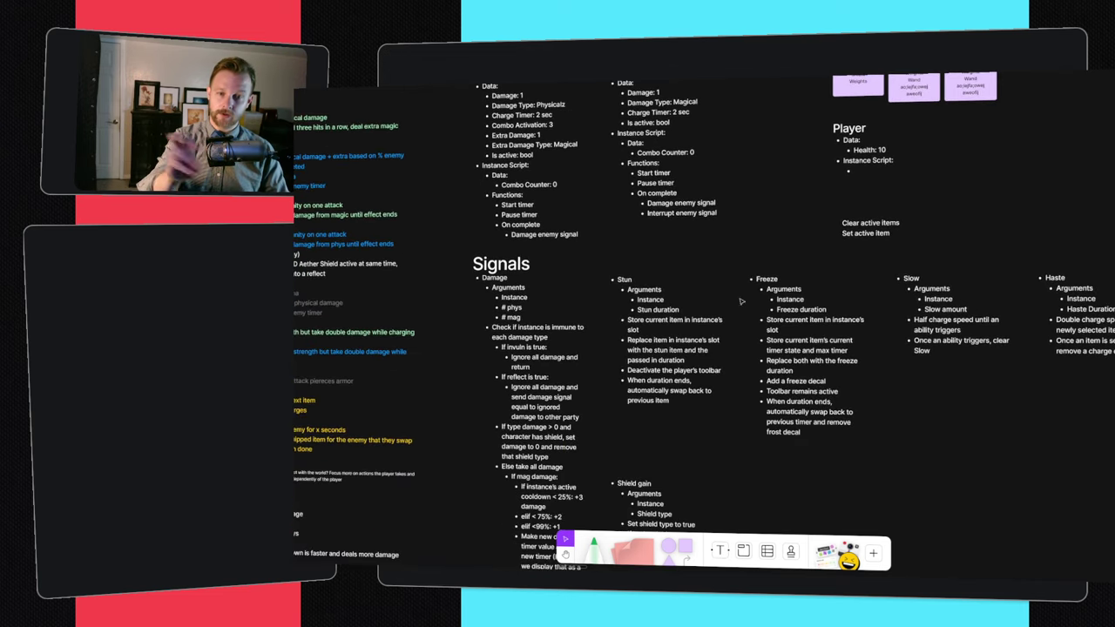
{"action": "scroll", "coordinate": [948, 196], "scroll_direction": "up", "scroll_amount": 3}
{"action": "scroll", "coordinate": [1010, 201], "scroll_direction": "up", "scroll_amount": 3}
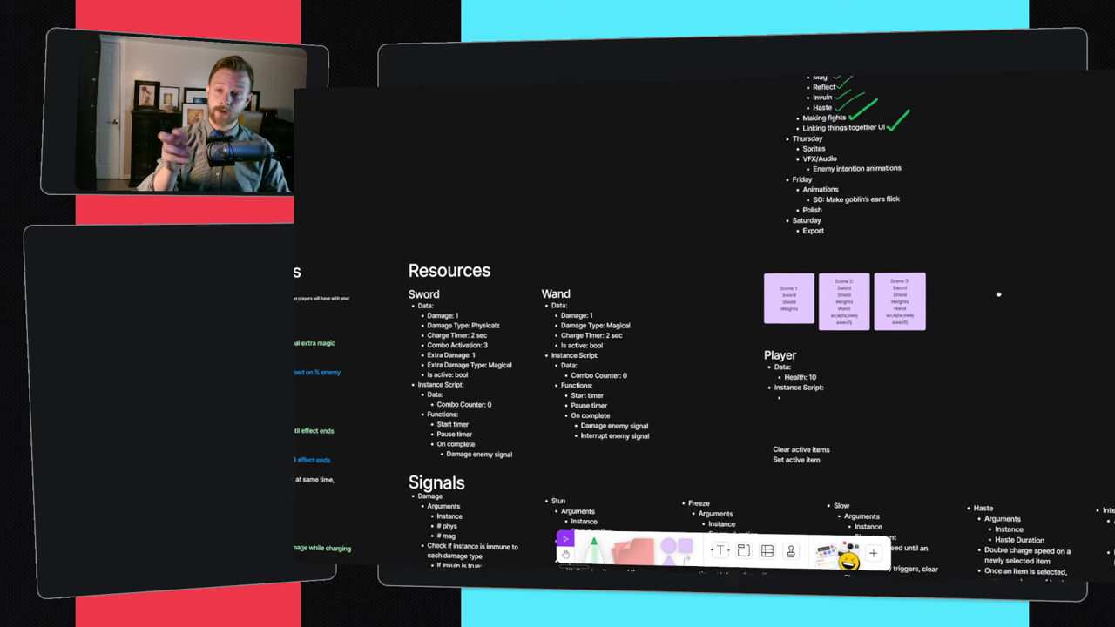
{"action": "scroll", "coordinate": [998, 294], "scroll_direction": "up", "scroll_amount": 6}
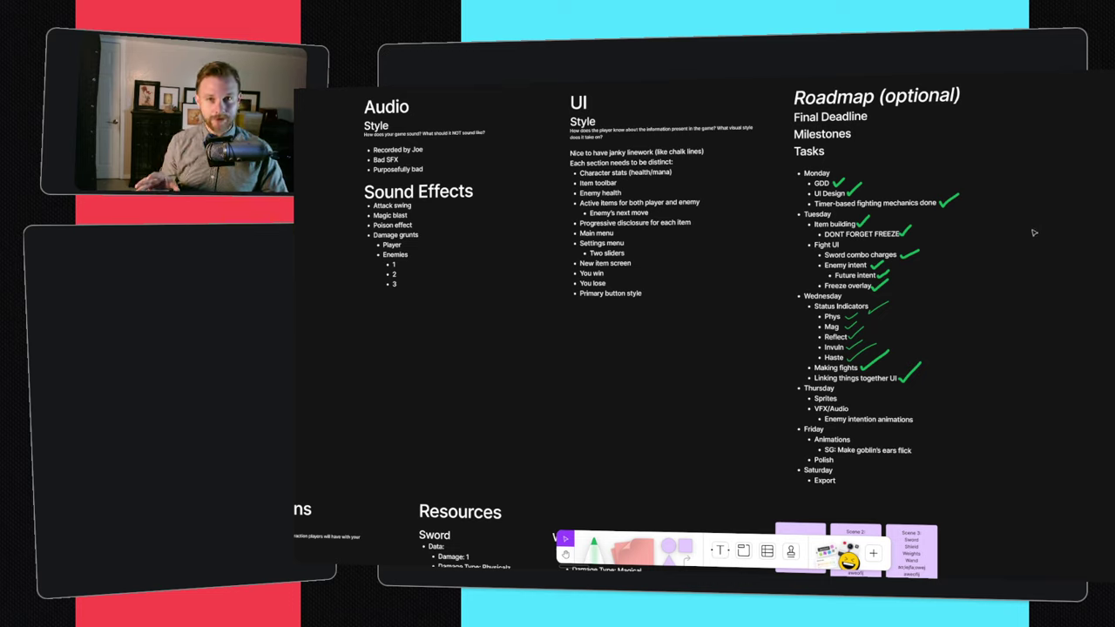
- Pan across the Roadmap task list, then back to the Resources and Signals sections
{"action": "scroll", "coordinate": [618, 364], "scroll_direction": "down", "scroll_amount": 1}
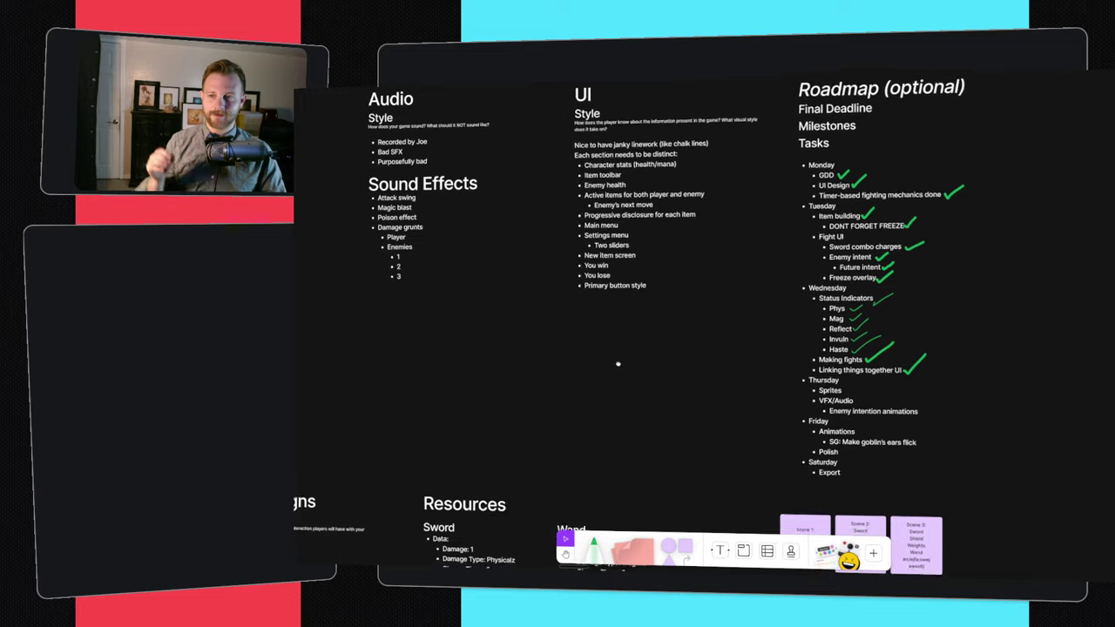
{"action": "middle_click_drag", "start_coordinate": [617, 364], "coordinate": [720, 287]}
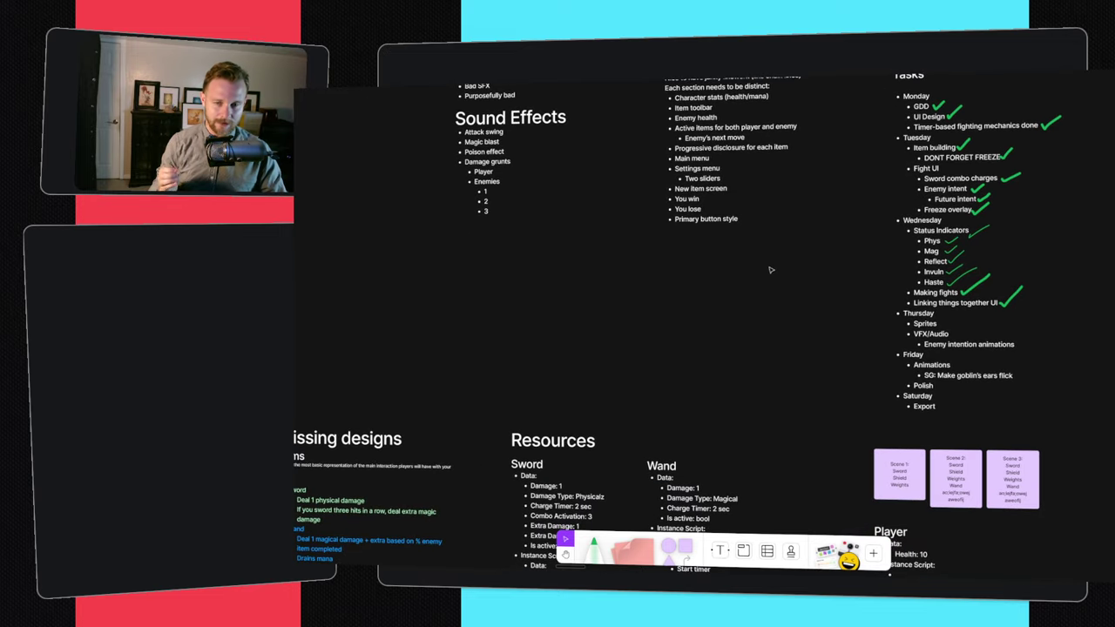
{"action": "scroll", "coordinate": [762, 290], "scroll_direction": "up", "scroll_amount": 1}
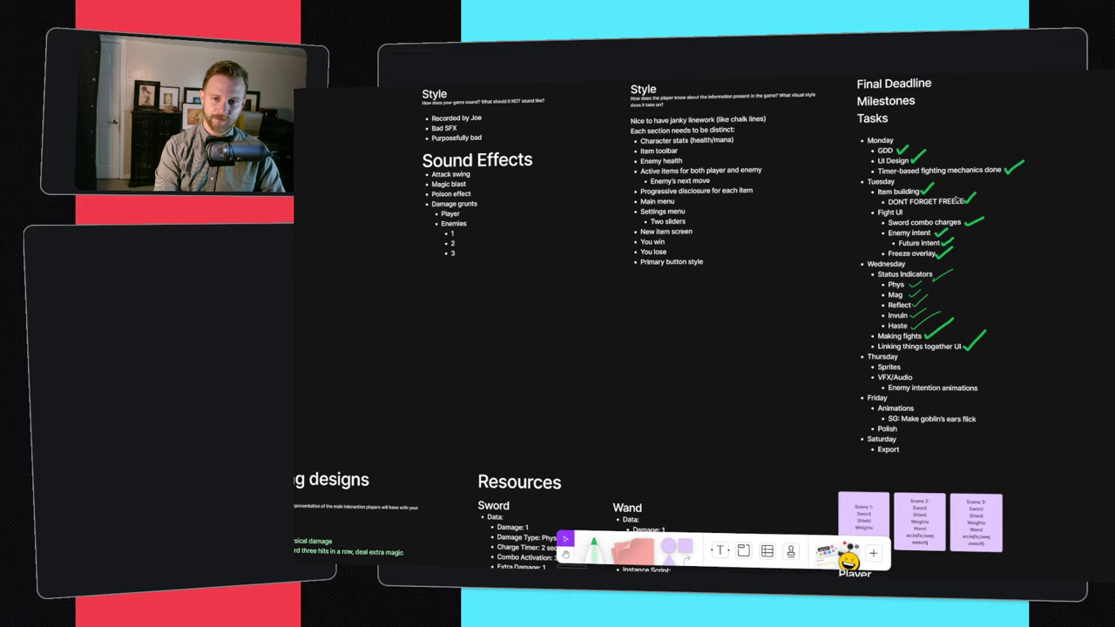
{"action": "scroll", "coordinate": [956, 198], "scroll_direction": "up", "scroll_amount": 1}
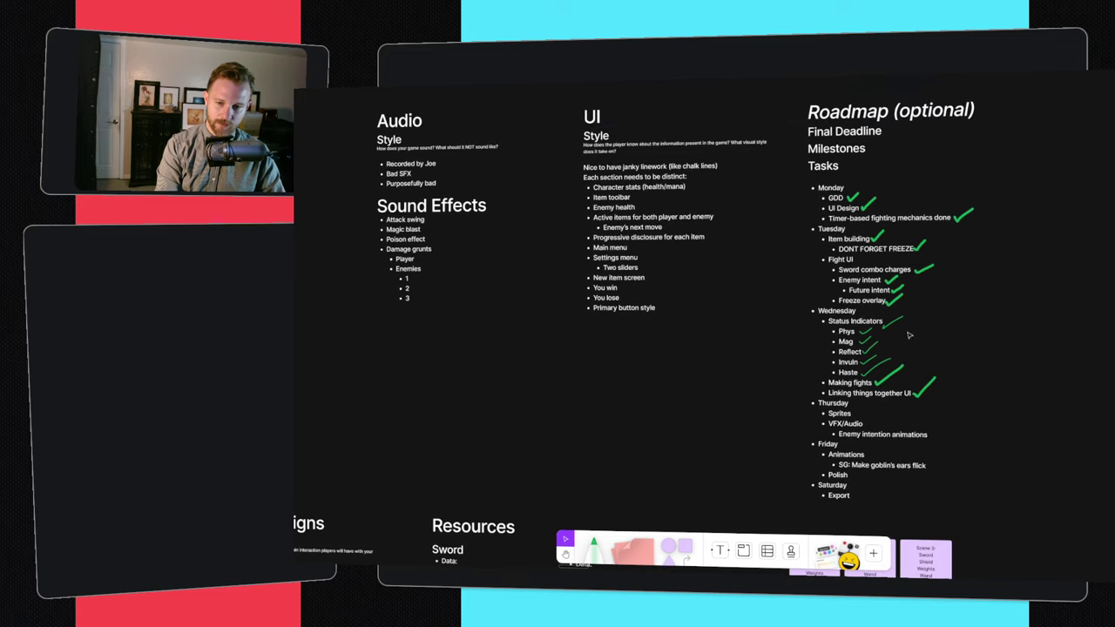
{"action": "scroll", "coordinate": [881, 325], "scroll_direction": "up", "scroll_amount": 5, "text": "ctrl"}
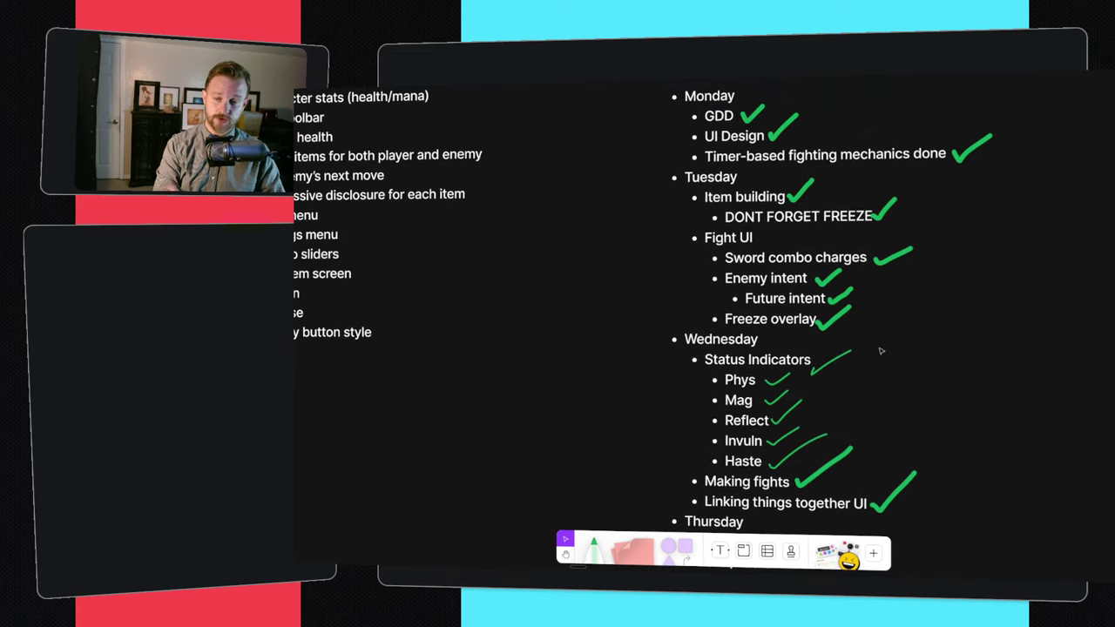
{"action": "scroll", "coordinate": [878, 348], "scroll_direction": "right", "scroll_amount": 1}
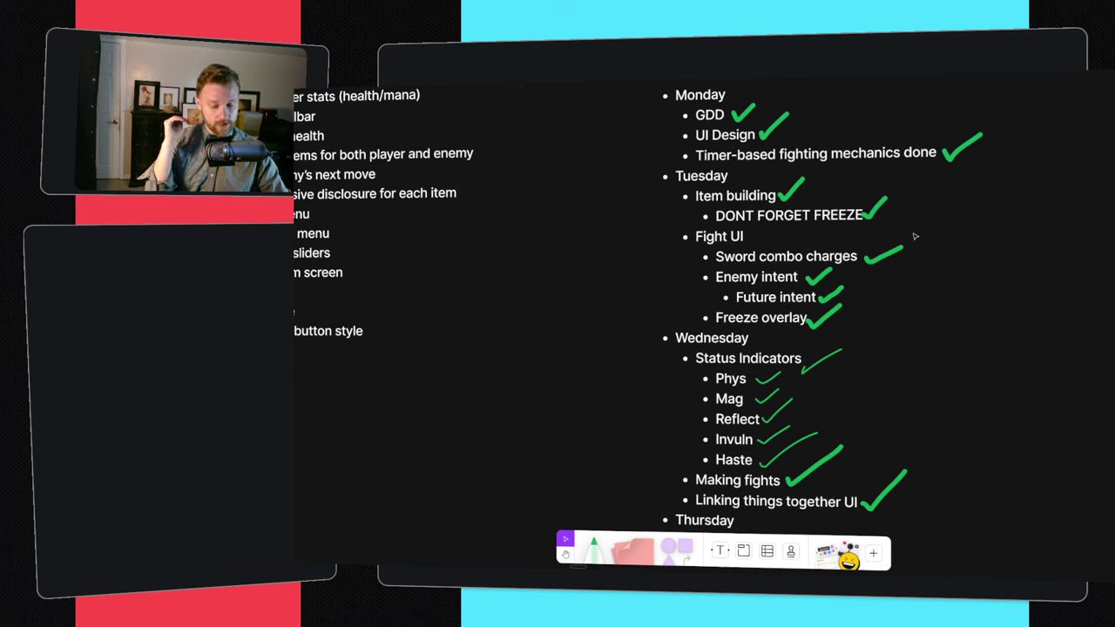
{"action": "scroll", "coordinate": [852, 237], "scroll_direction": "down", "scroll_amount": 5, "text": "ctrl"}
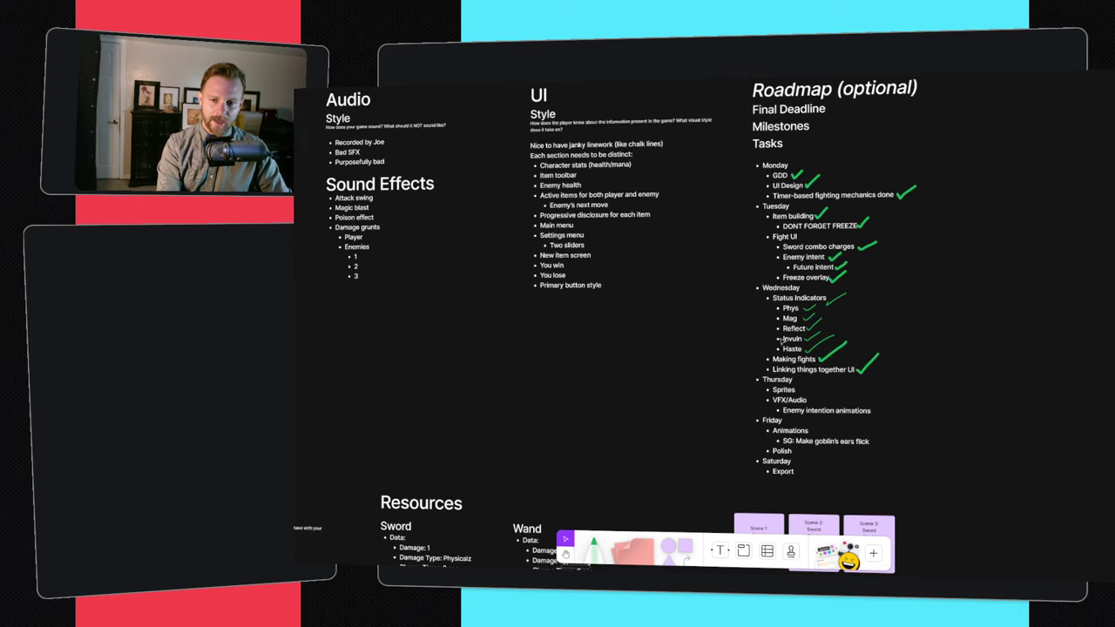
{"action": "scroll", "coordinate": [704, 341], "scroll_direction": "down", "scroll_amount": 2}
{"action": "scroll", "coordinate": [703, 341], "scroll_direction": "down", "scroll_amount": 3}
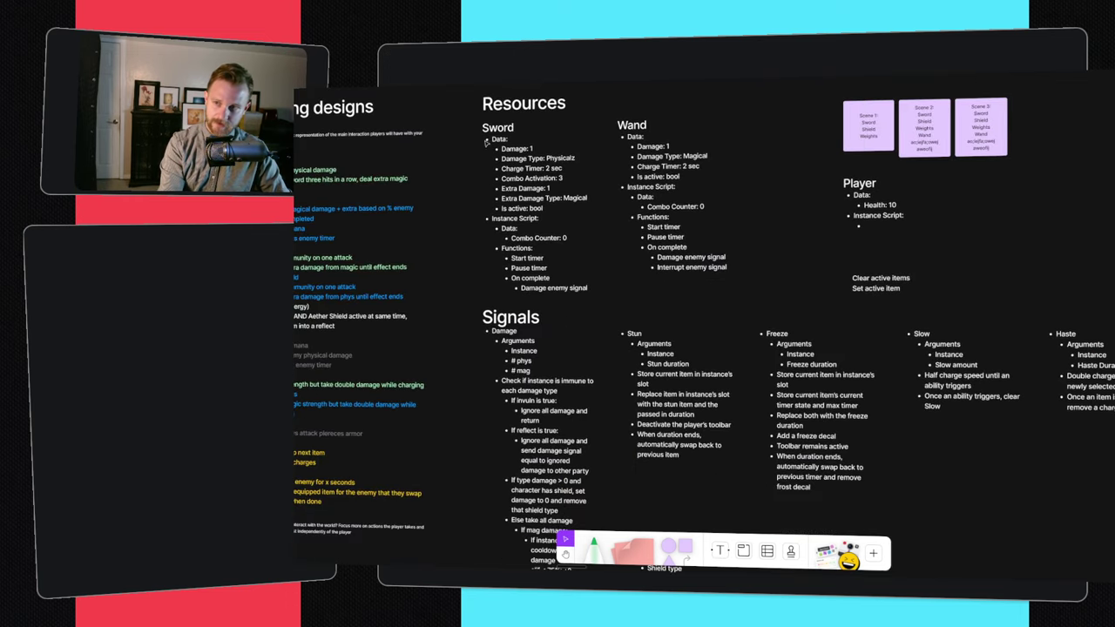
- Marquee-select the Resources and Signals blocks to highlight them, then deselect
{"action": "left_click_drag", "start_coordinate": [485, 142], "coordinate": [819, 453]}
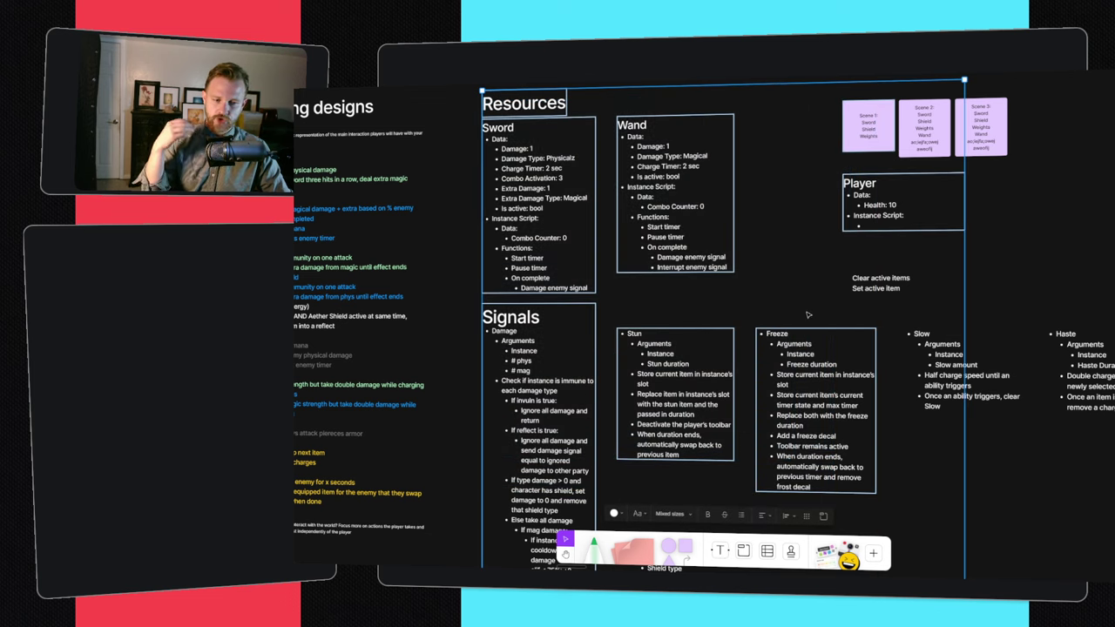
{"action": "key", "text": "Escape"}
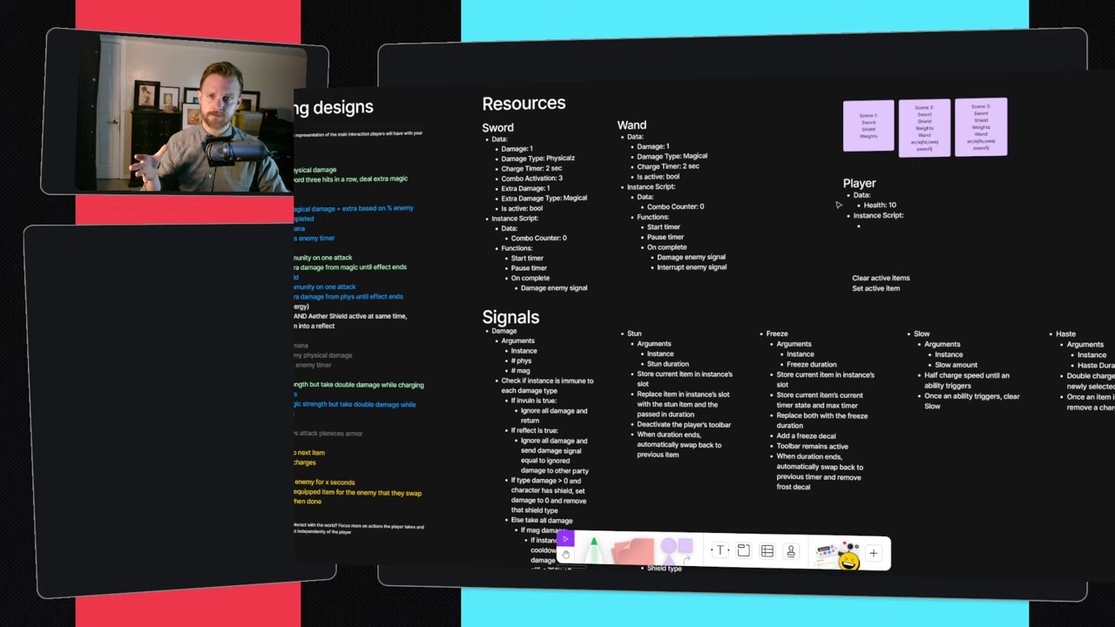
{"action": "scroll", "coordinate": [838, 205], "scroll_direction": "up", "scroll_amount": 5}
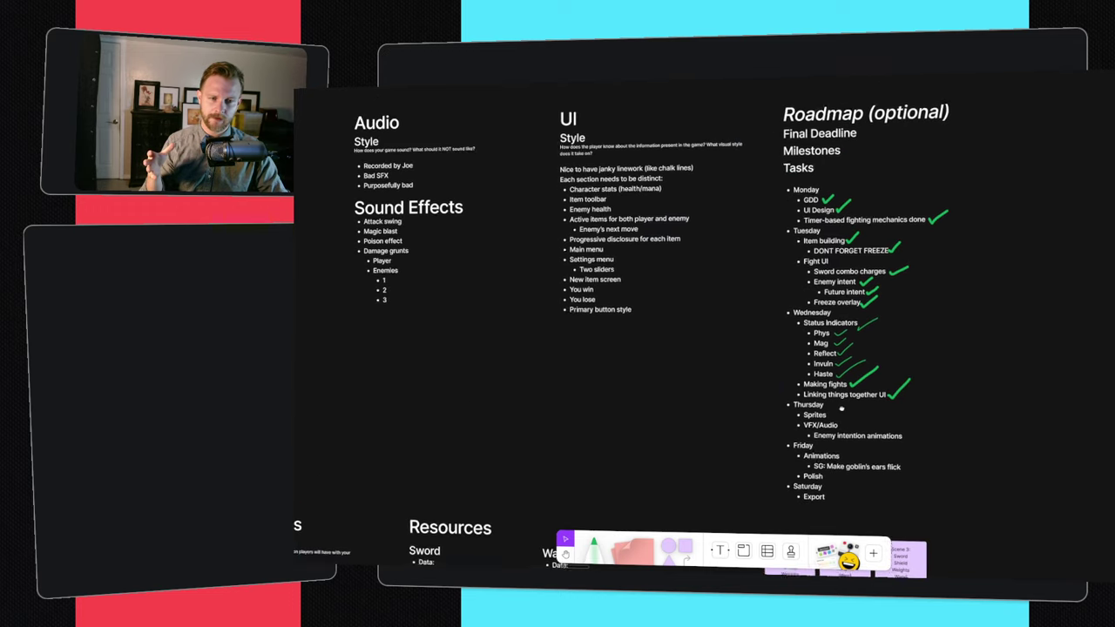
{"action": "scroll", "coordinate": [842, 408], "scroll_direction": "down", "scroll_amount": 1}
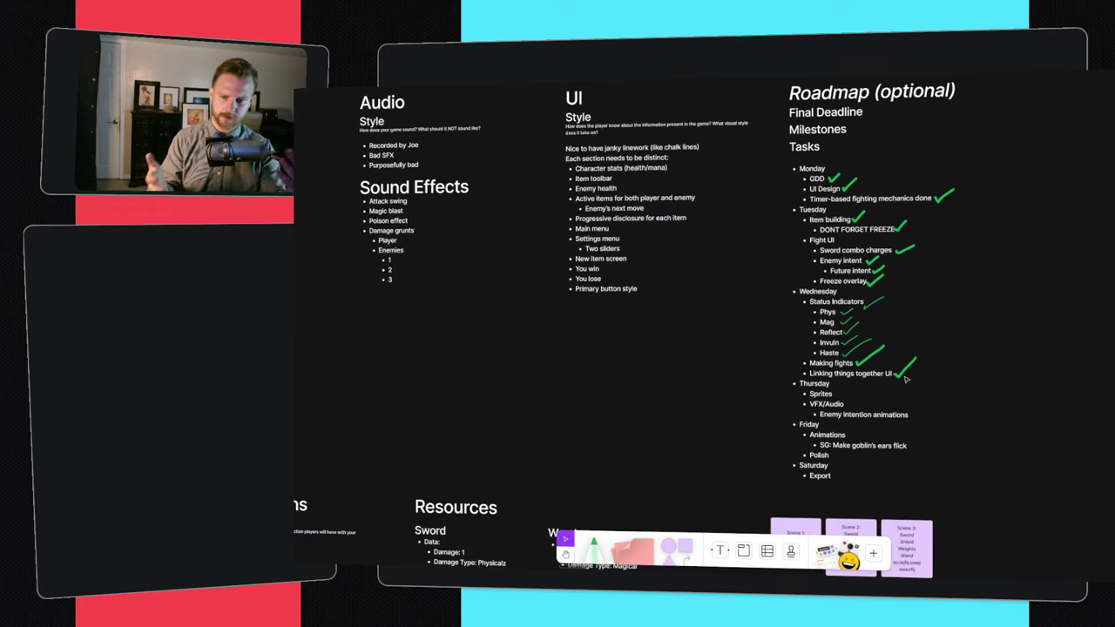
{"action": "scroll", "coordinate": [905, 374], "scroll_direction": "down", "scroll_amount": 5}
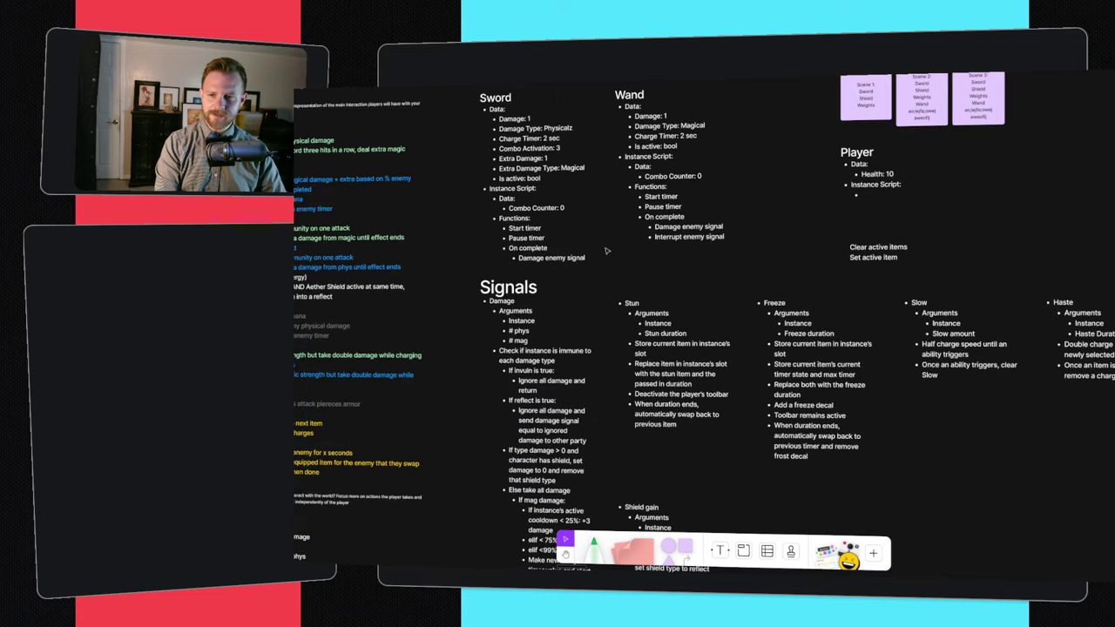
{"action": "left_click_drag", "start_coordinate": [461, 113], "coordinate": [965, 436]}
{"action": "left_click", "coordinate": [1028, 283]}
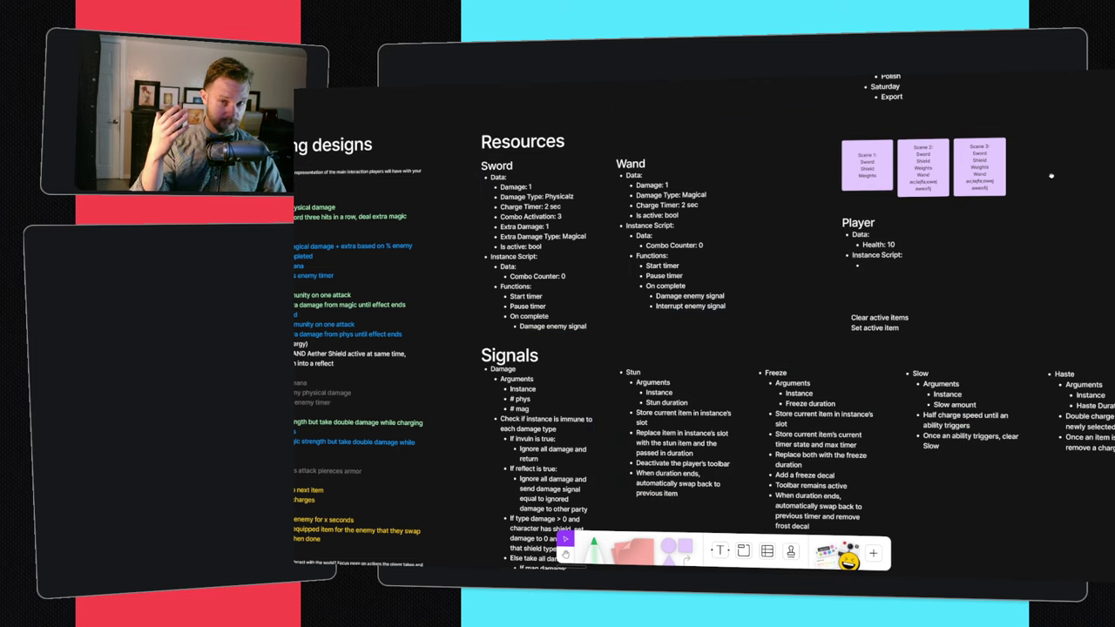
- Pan the board over to the VFX and Sound Effects notes
{"action": "scroll", "coordinate": [1052, 183], "scroll_direction": "up", "scroll_amount": 5}
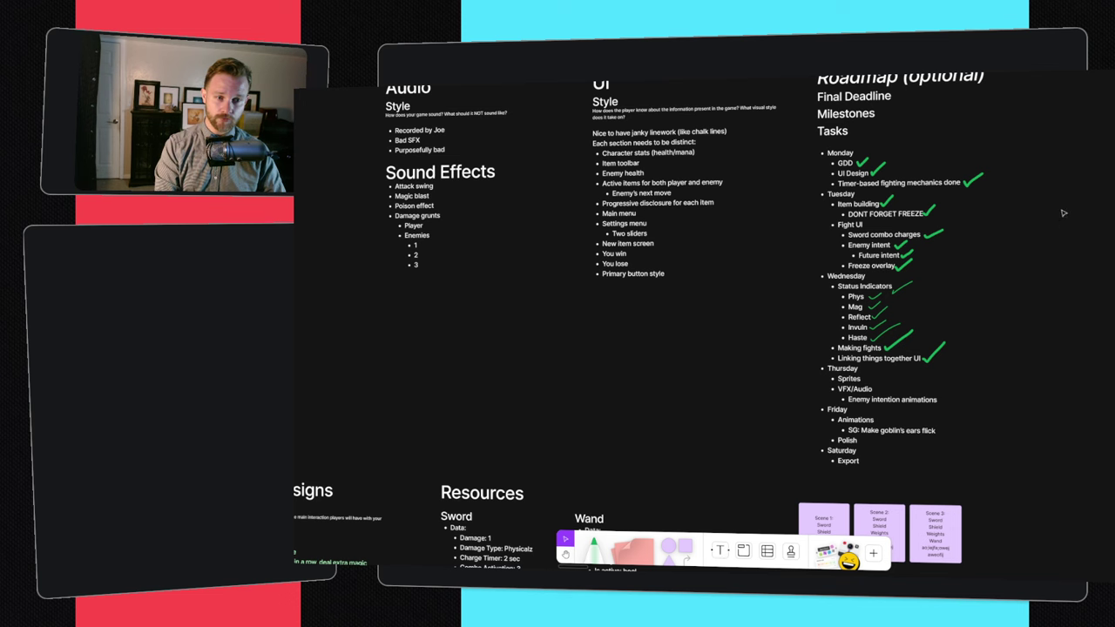
{"action": "scroll", "coordinate": [1061, 218], "scroll_direction": "up", "scroll_amount": 1}
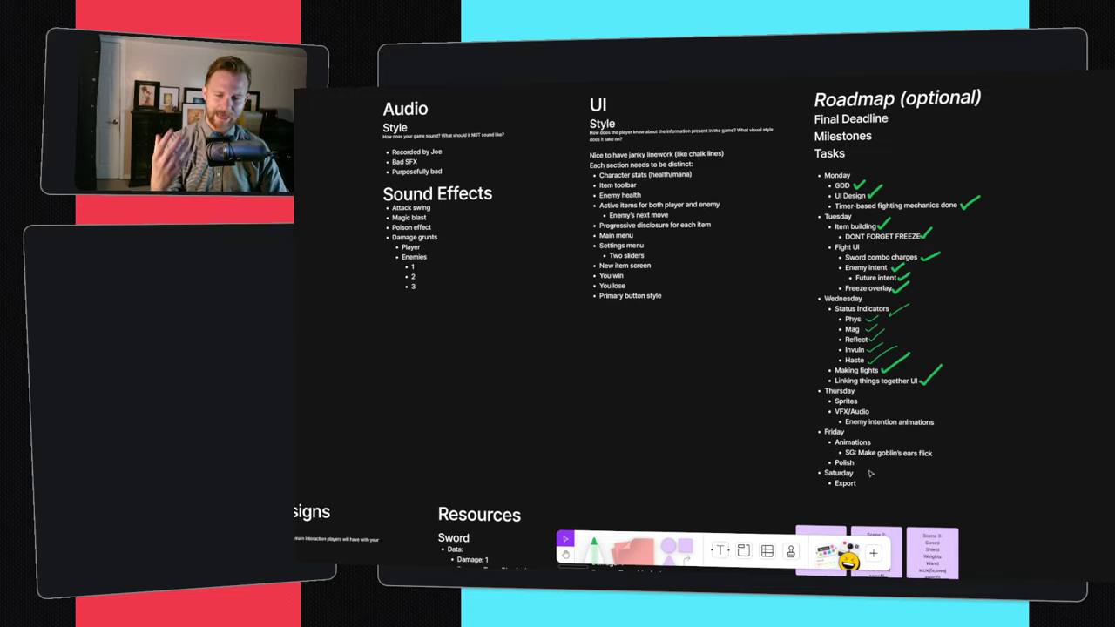
{"action": "scroll", "coordinate": [687, 419], "scroll_direction": "up", "scroll_amount": 5}
{"action": "scroll", "coordinate": [662, 410], "scroll_direction": "down", "scroll_amount": 3}
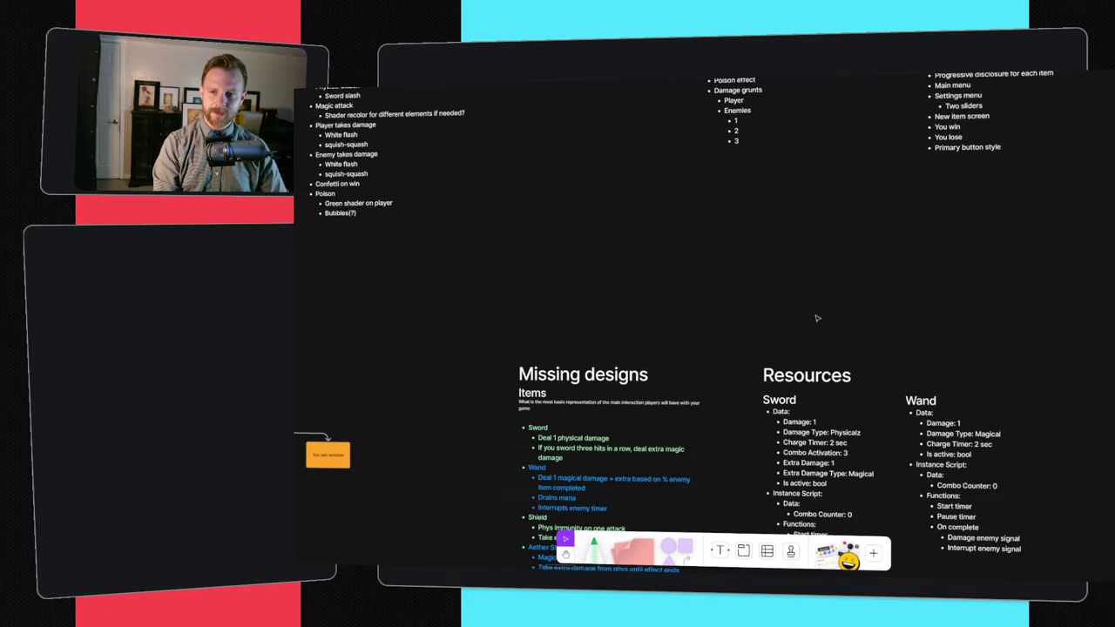
{"action": "scroll", "coordinate": [610, 392], "scroll_direction": "left", "scroll_amount": 4}
{"action": "scroll", "coordinate": [534, 366], "scroll_direction": "right", "scroll_amount": 6}
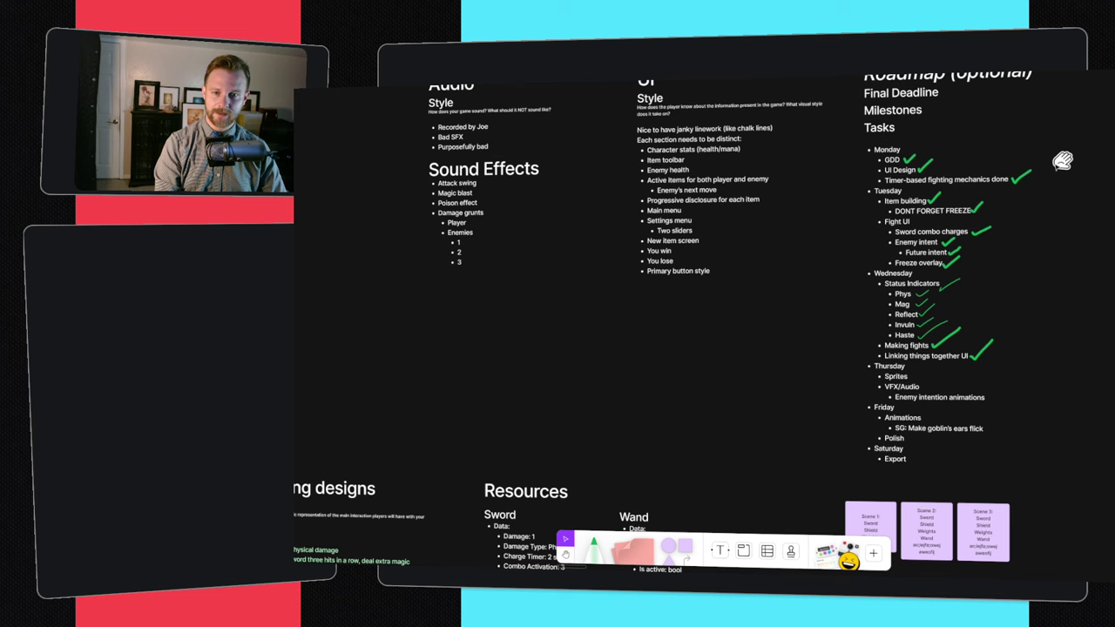
{"action": "scroll", "coordinate": [595, 367], "scroll_direction": "left", "scroll_amount": 10}
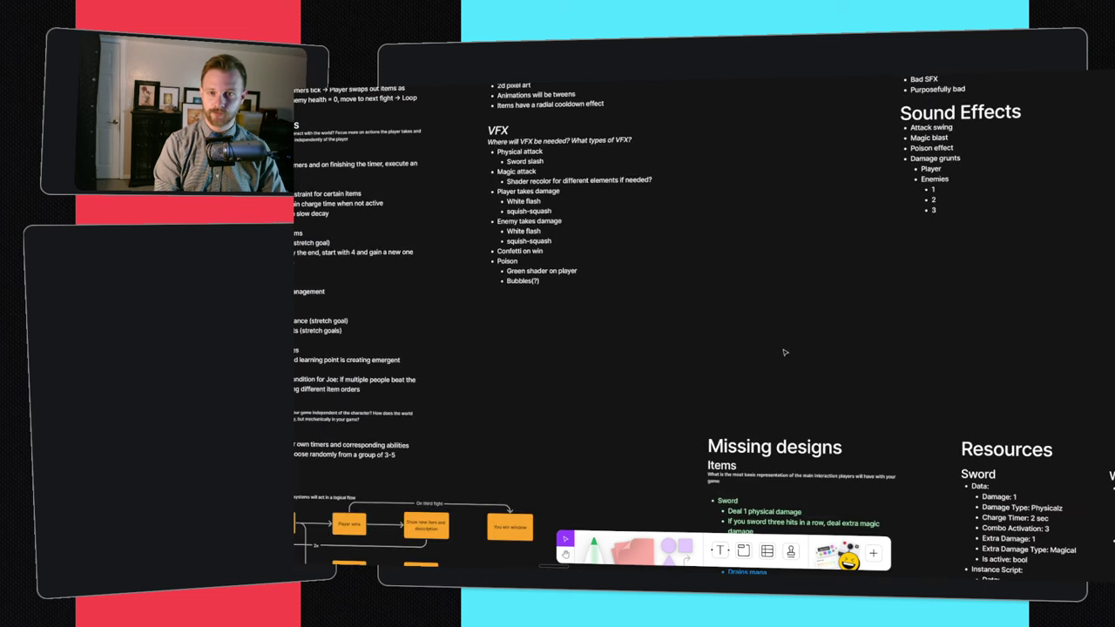
{"action": "scroll", "coordinate": [784, 352], "scroll_direction": "right", "scroll_amount": 3}
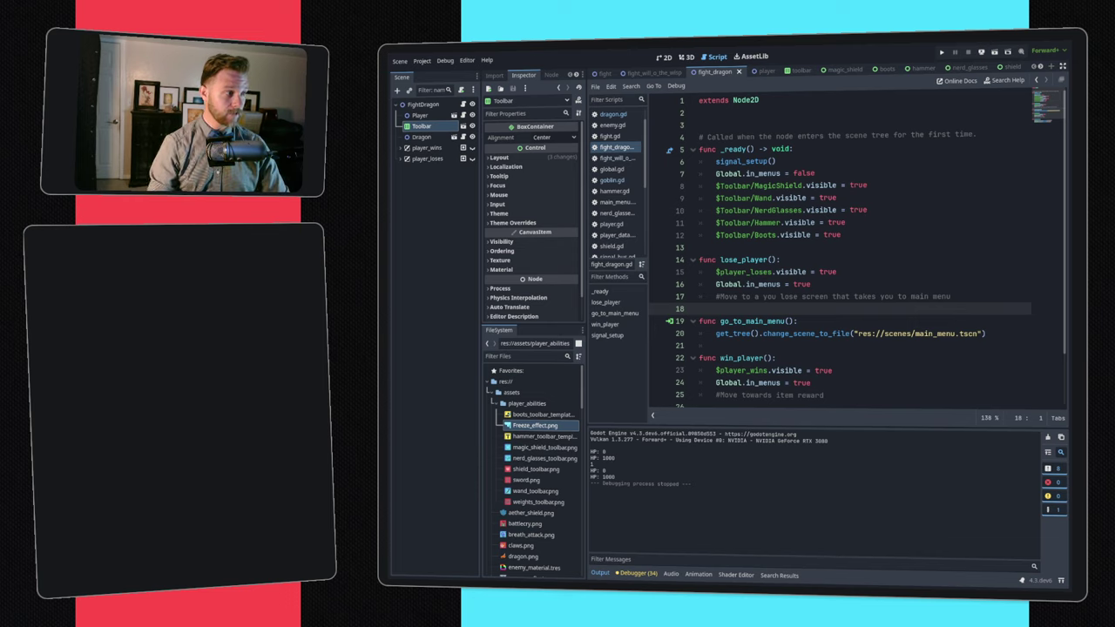
- Open the goblin fight scene with fight.gd and list the menus and ToolbarItems groups
{"action": "left_click", "coordinate": [604, 73]}
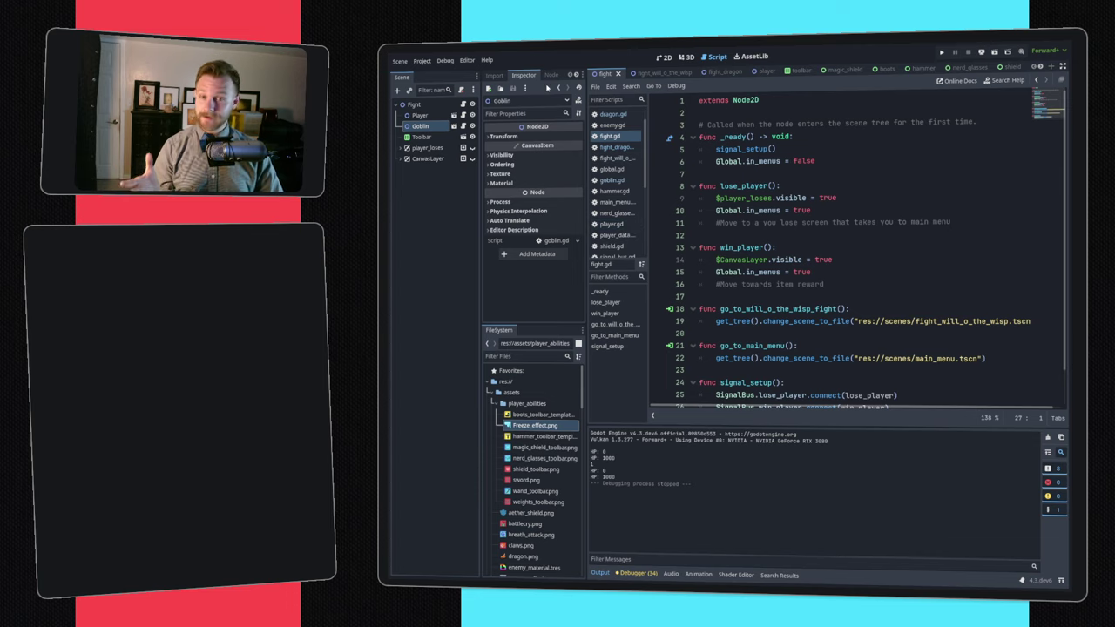
{"action": "left_click", "coordinate": [551, 74]}
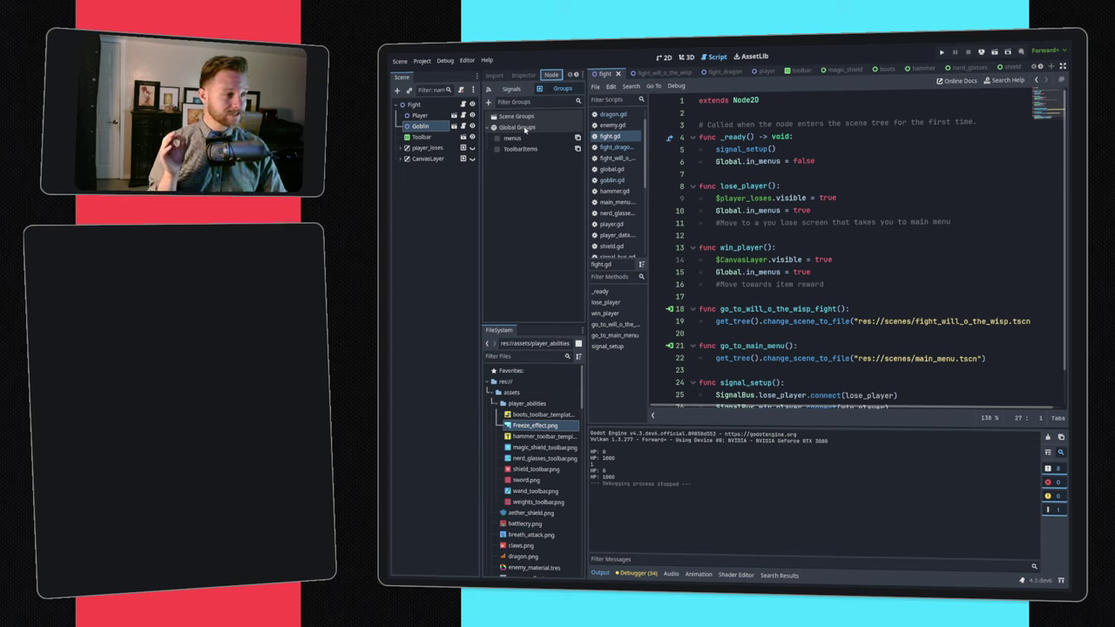
- Open the toolbar scene, select Shield and Weights, and view its three slots in 2D
{"action": "left_click", "coordinate": [795, 70]}
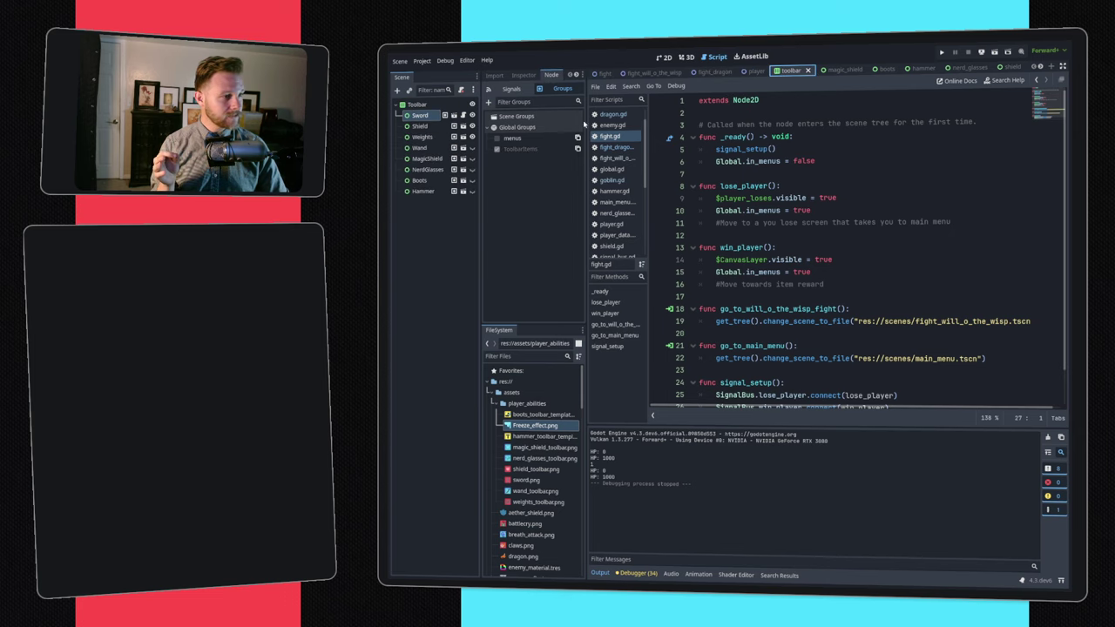
{"action": "left_click", "coordinate": [425, 127]}
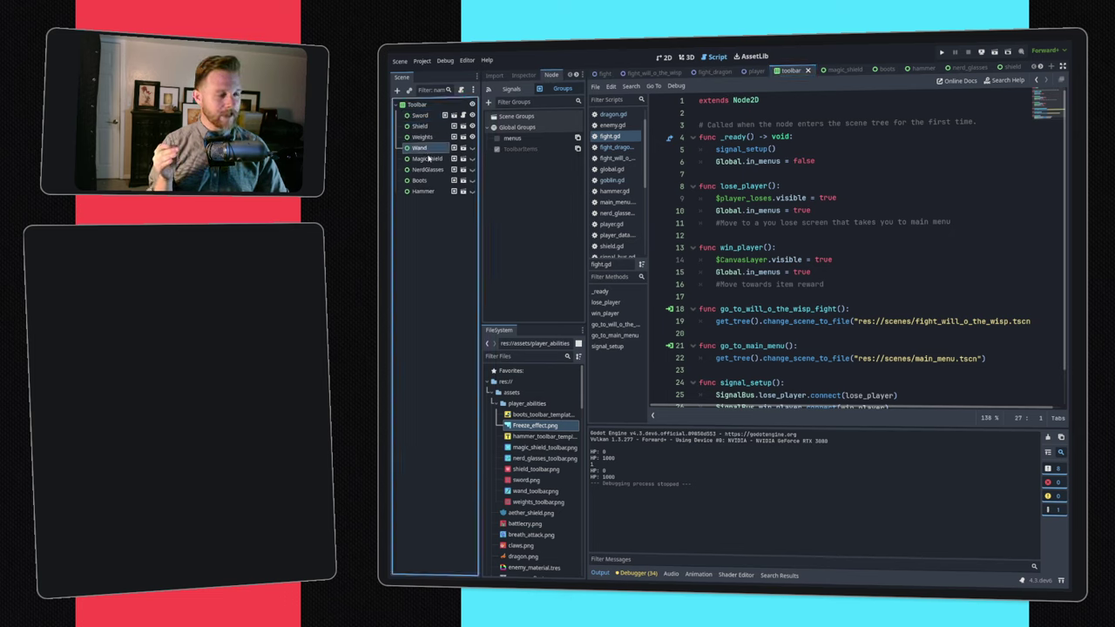
{"action": "left_click", "coordinate": [432, 138]}
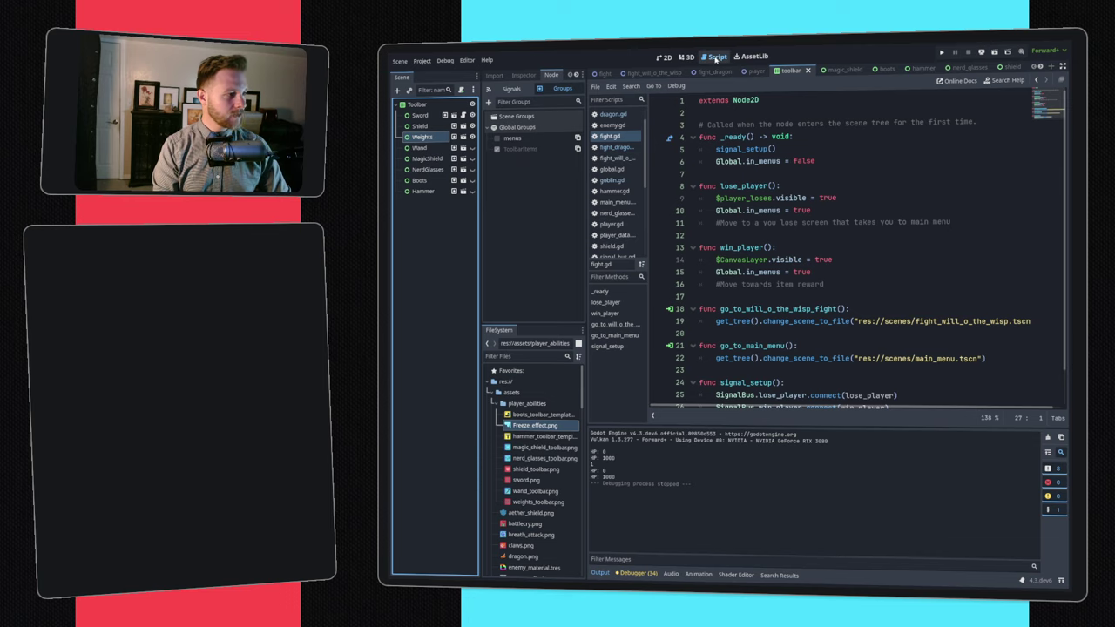
{"action": "left_click", "coordinate": [664, 57]}
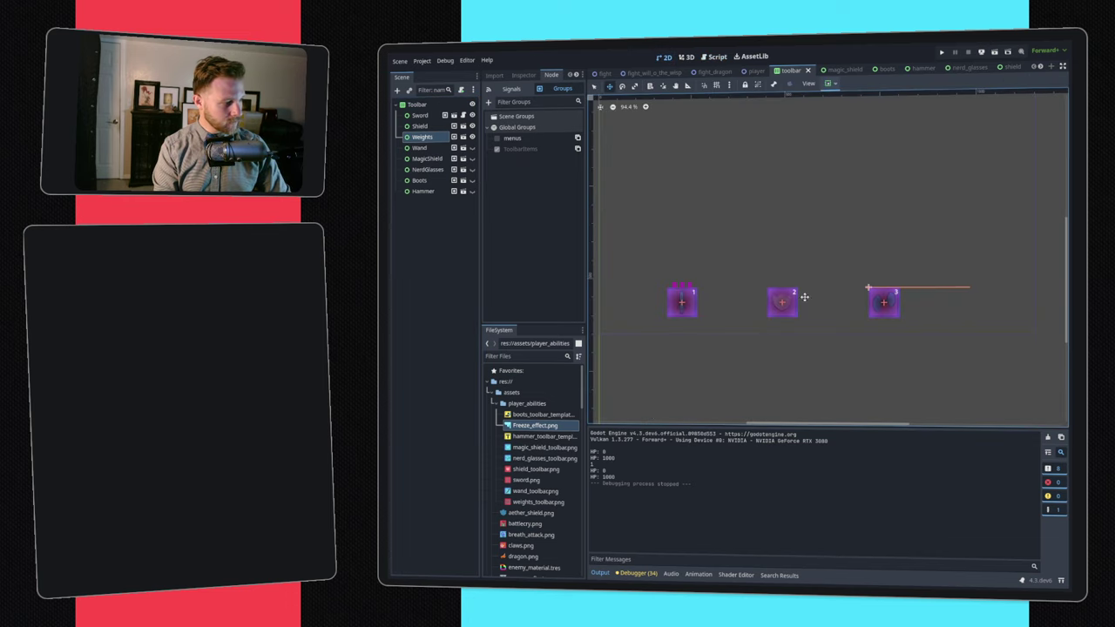
{"action": "left_click_drag", "start_coordinate": [419, 141], "coordinate": [427, 169]}
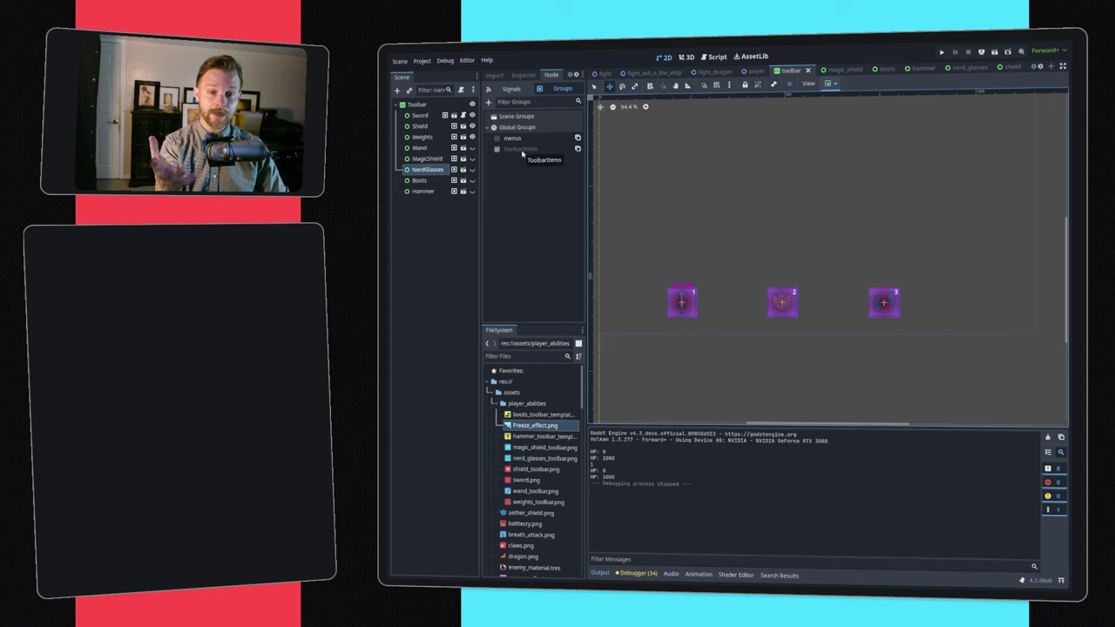
- Search player.gd for 'toolbari' to reach the ToolbarItems group lookup on line 217
{"action": "left_click", "coordinate": [756, 73]}
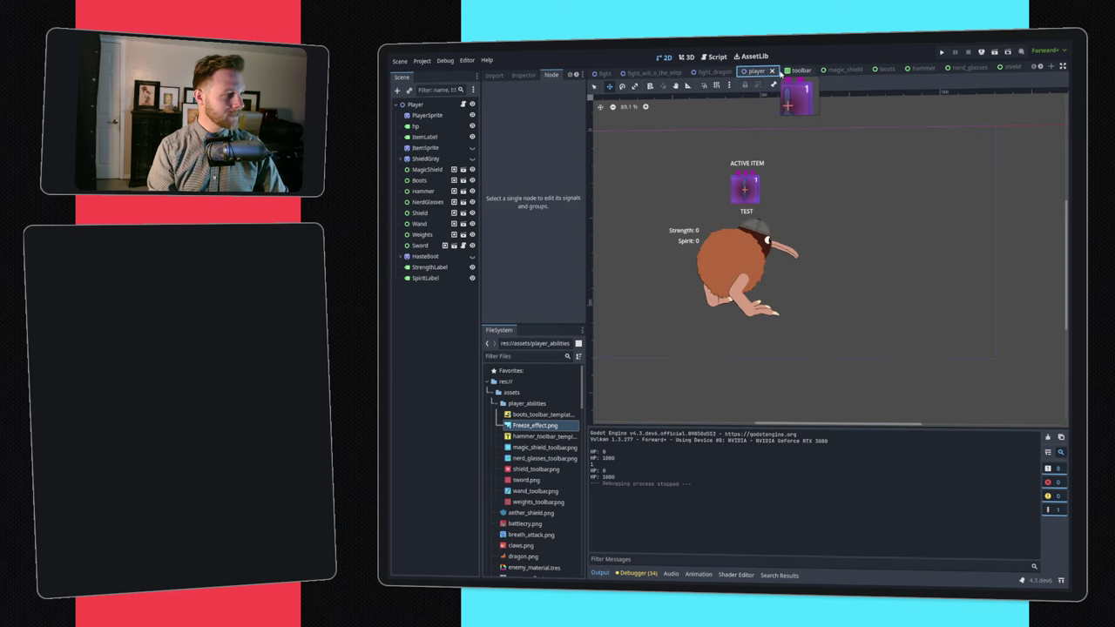
{"action": "left_click", "coordinate": [790, 72]}
{"action": "left_click", "coordinate": [714, 56]}
{"action": "key", "text": "ctrl+f"}
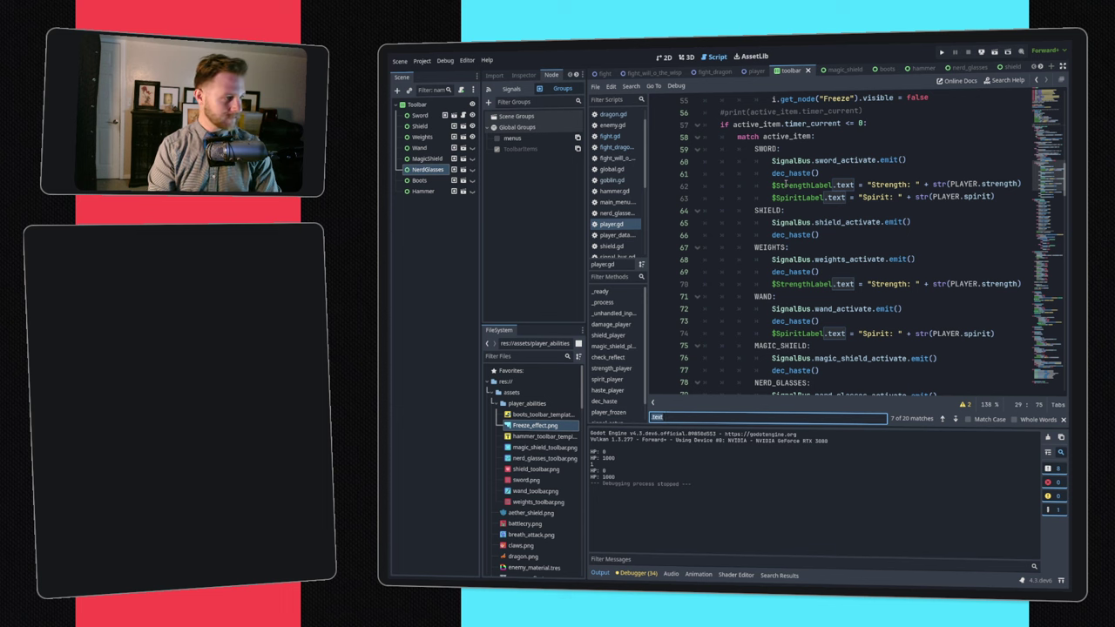
{"action": "type", "text": "toolbaritems"}
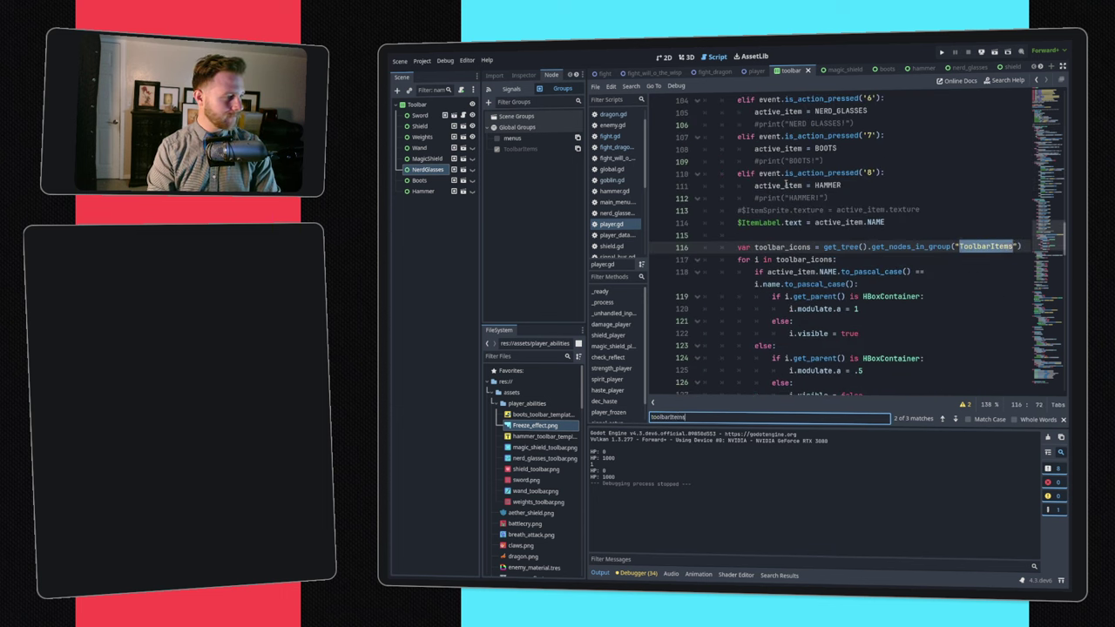
{"action": "key", "text": "Return"}
{"action": "key", "text": "Escape"}
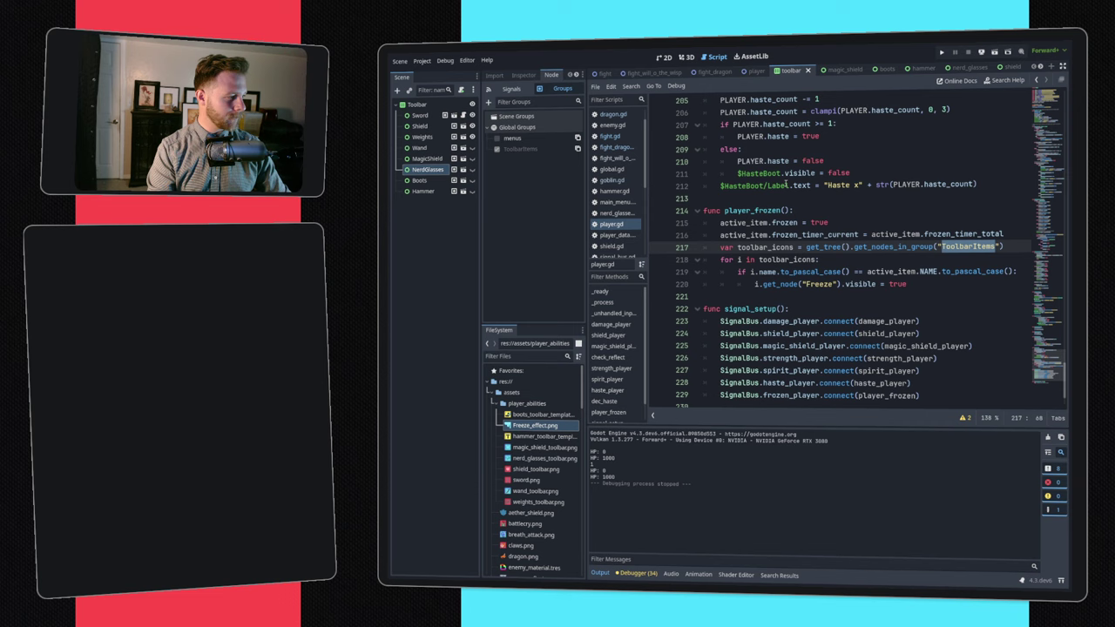
- Highlight the toolbar_icons lookup, its loop and the Freeze-overlay if statement in player_frozen
{"action": "left_click_drag", "start_coordinate": [738, 246], "coordinate": [1007, 247]}
{"action": "left_click_drag", "start_coordinate": [822, 246], "coordinate": [1001, 247]}
{"action": "left_click", "coordinate": [792, 260]}
{"action": "left_click_drag", "start_coordinate": [722, 260], "coordinate": [827, 272]}
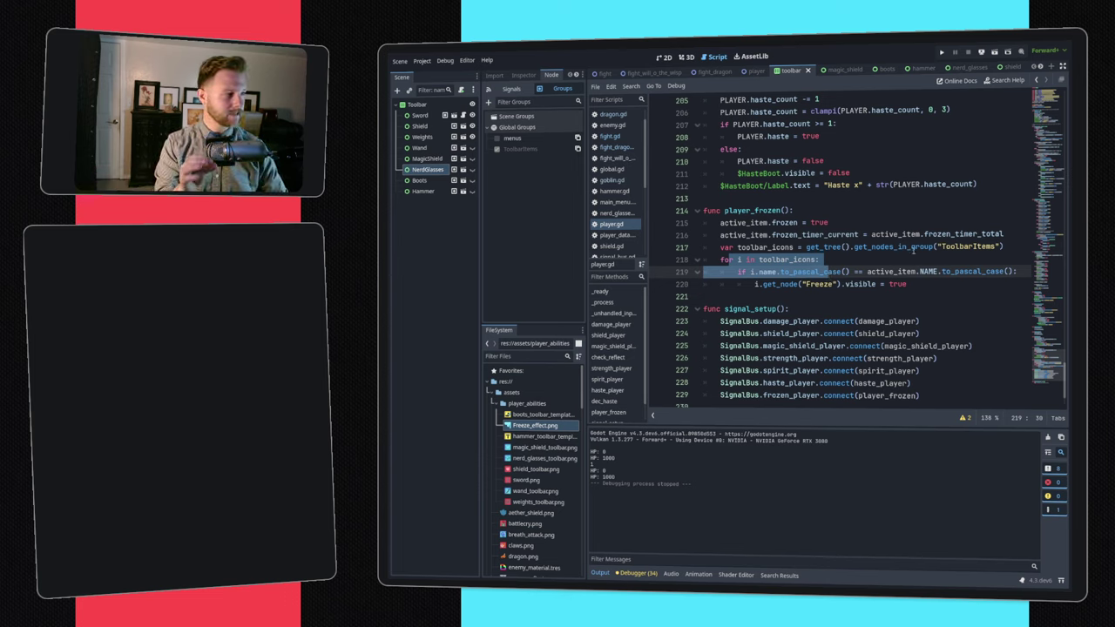
{"action": "left_click", "coordinate": [833, 69]}
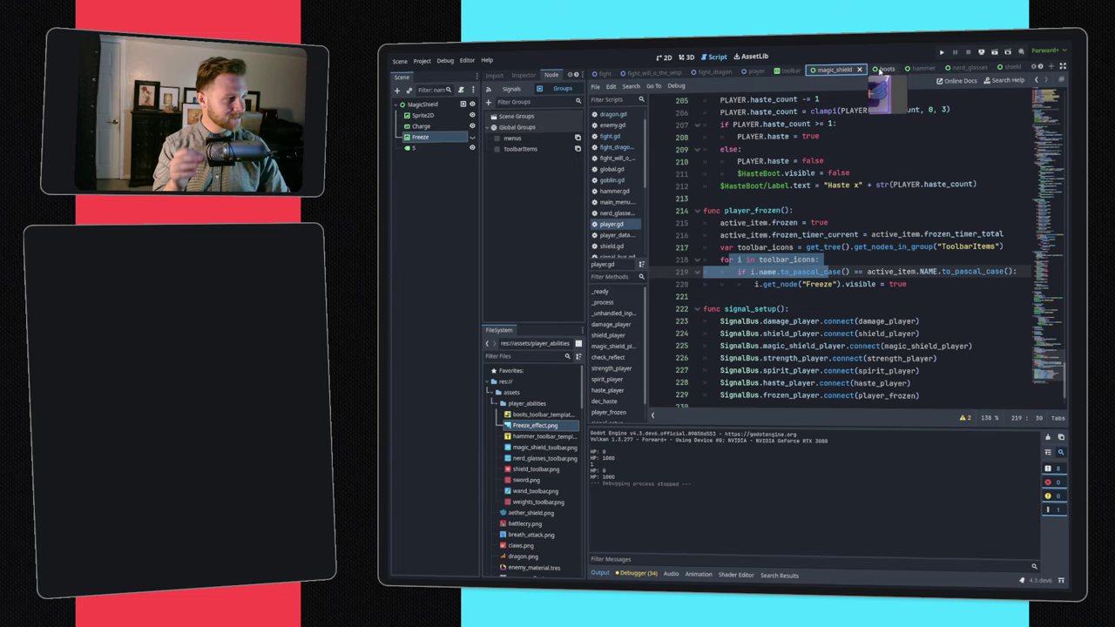
{"action": "left_click", "coordinate": [791, 69]}
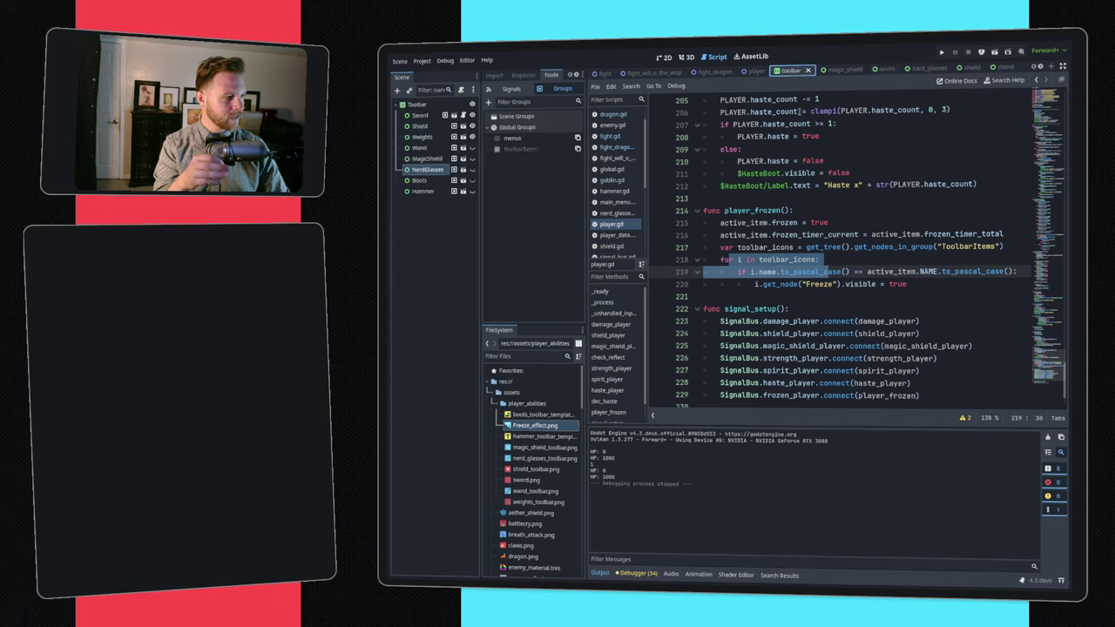
{"action": "left_click", "coordinate": [824, 250]}
{"action": "left_click_drag", "start_coordinate": [822, 258], "coordinate": [662, 297]}
{"action": "left_click", "coordinate": [662, 296]}
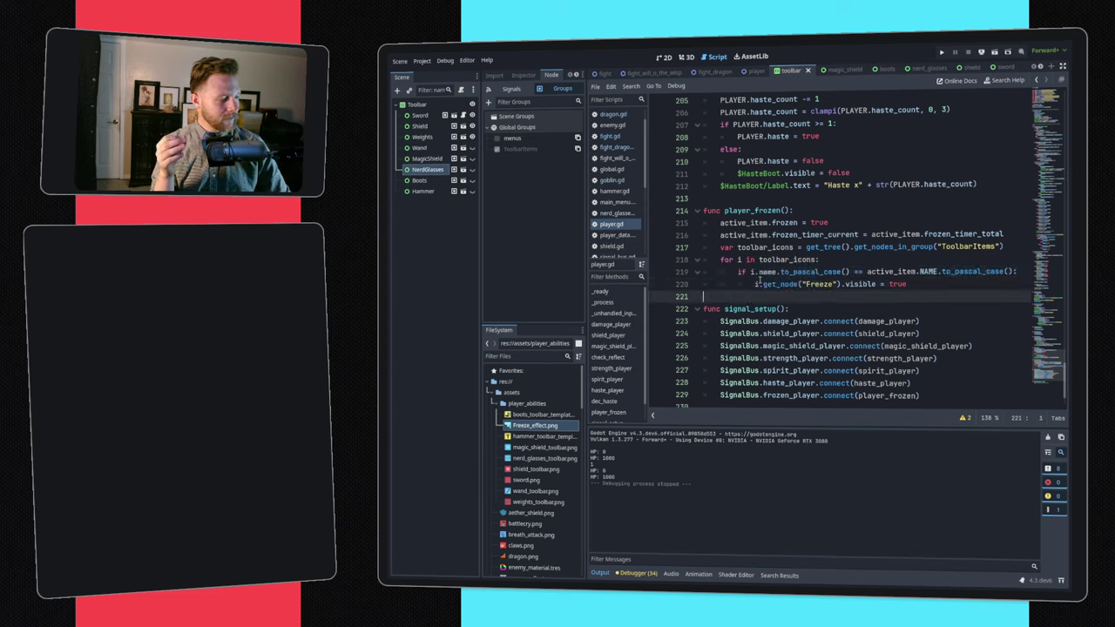
{"action": "left_click", "coordinate": [761, 273], "text": "shift"}
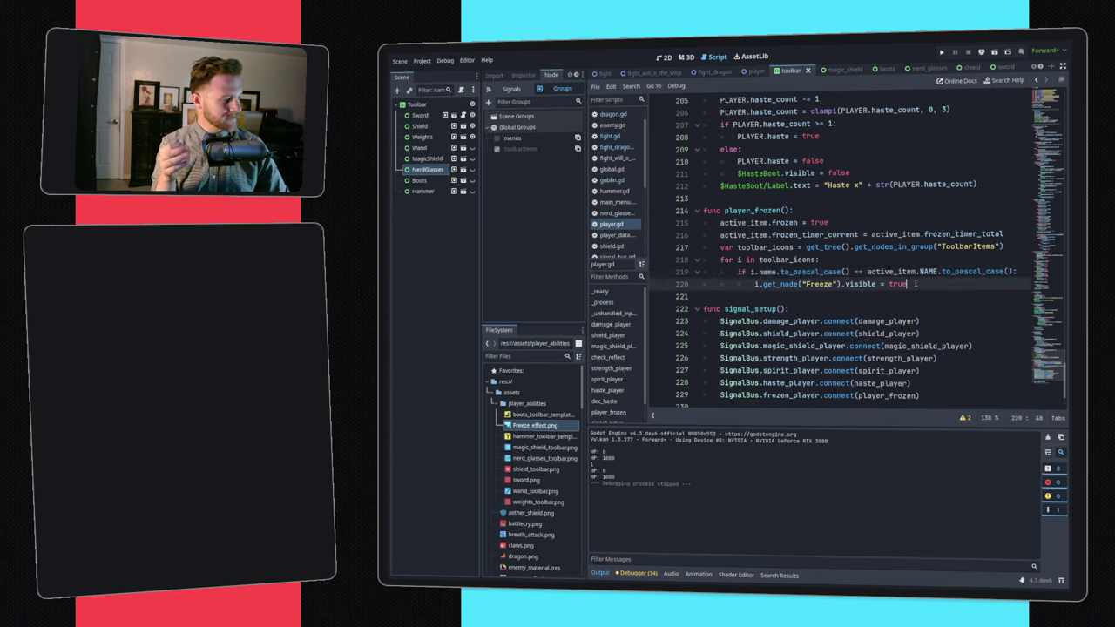
{"action": "left_click_drag", "start_coordinate": [760, 272], "coordinate": [738, 272], "text": "shift"}
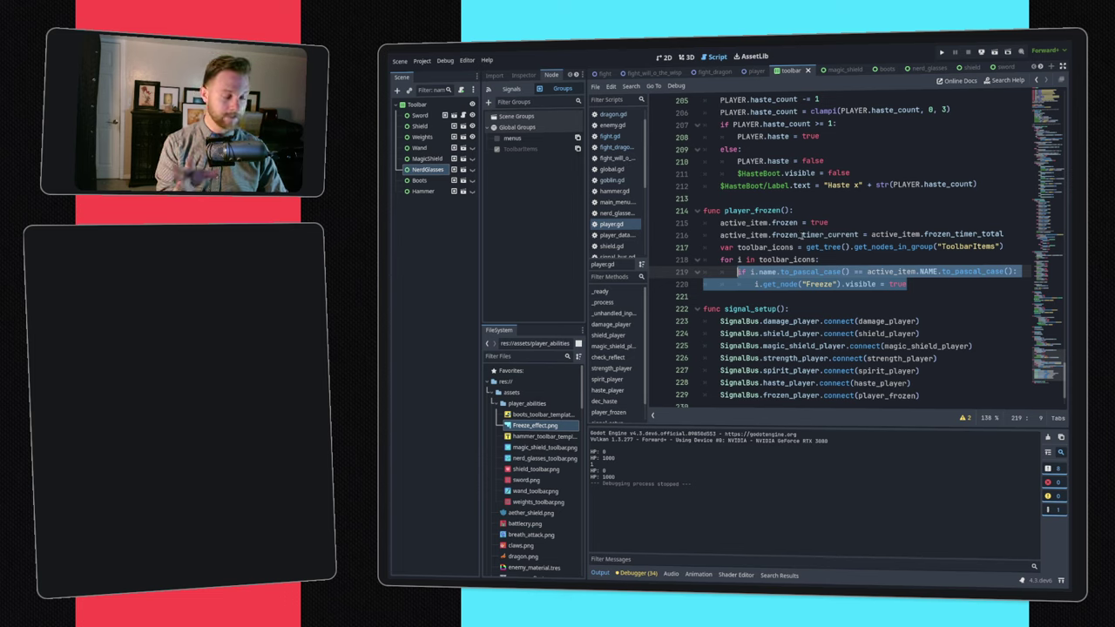
{"action": "left_click", "coordinate": [869, 208]}
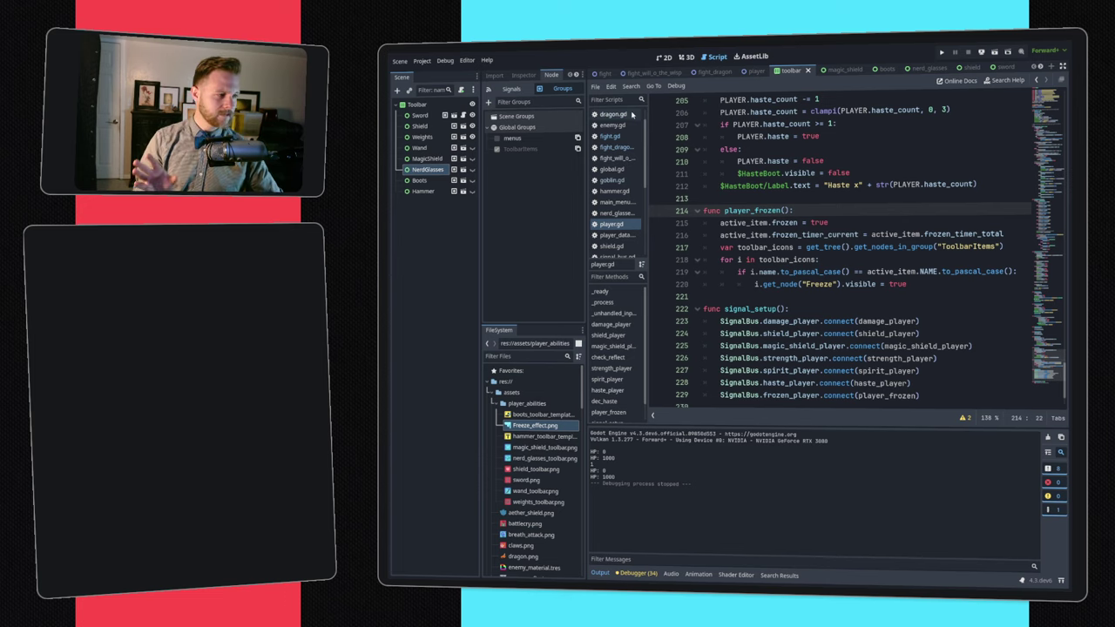
- Revisit the toolbar slots, select the Weights node, and bring up fight.gd's code
{"action": "left_click", "coordinate": [664, 58]}
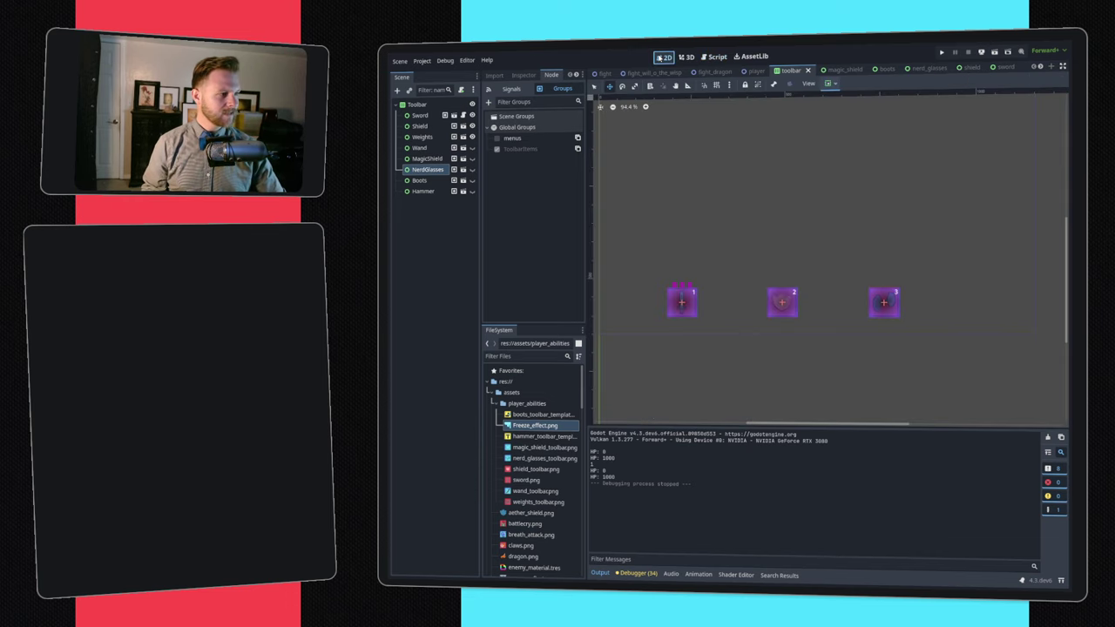
{"action": "left_click", "coordinate": [604, 71]}
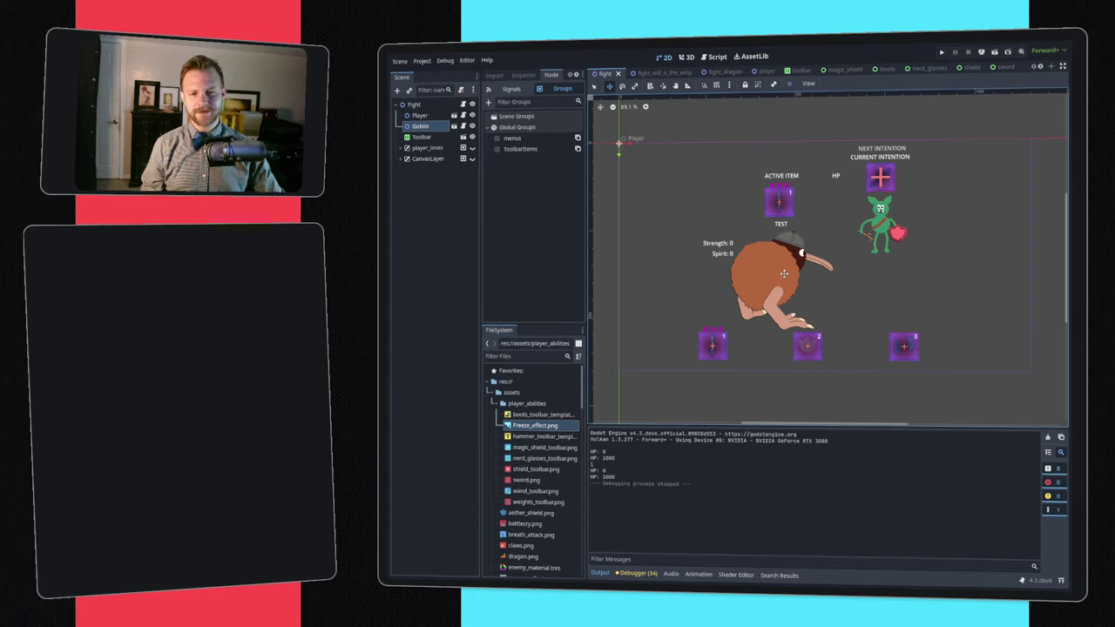
{"action": "left_click", "coordinate": [791, 70]}
{"action": "middle_click_drag", "start_coordinate": [668, 301], "coordinate": [706, 314]}
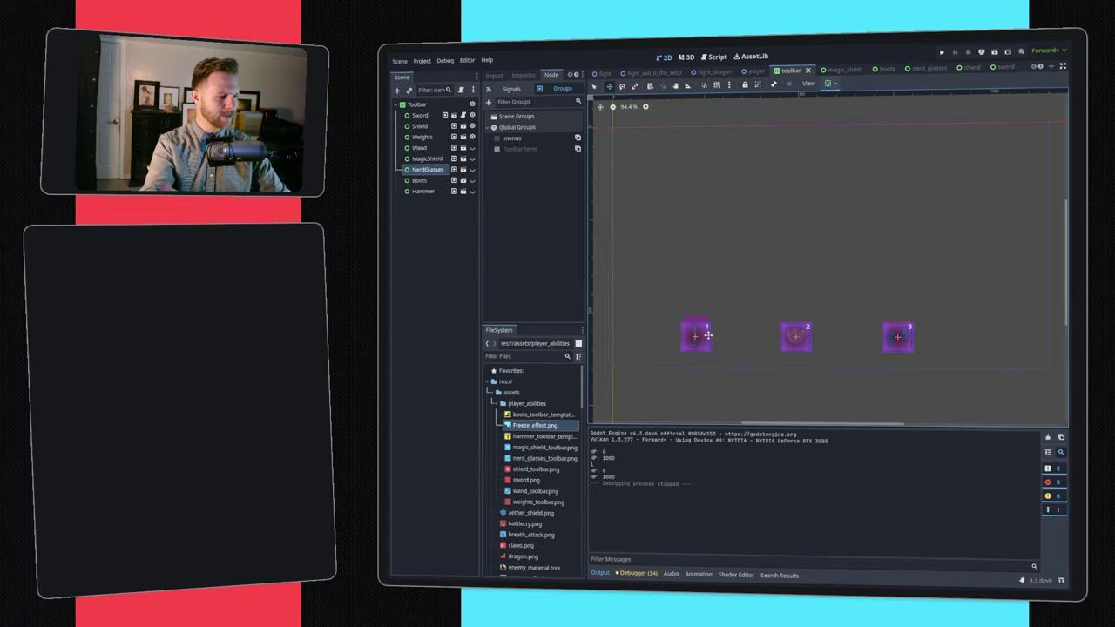
{"action": "left_click", "coordinate": [431, 204]}
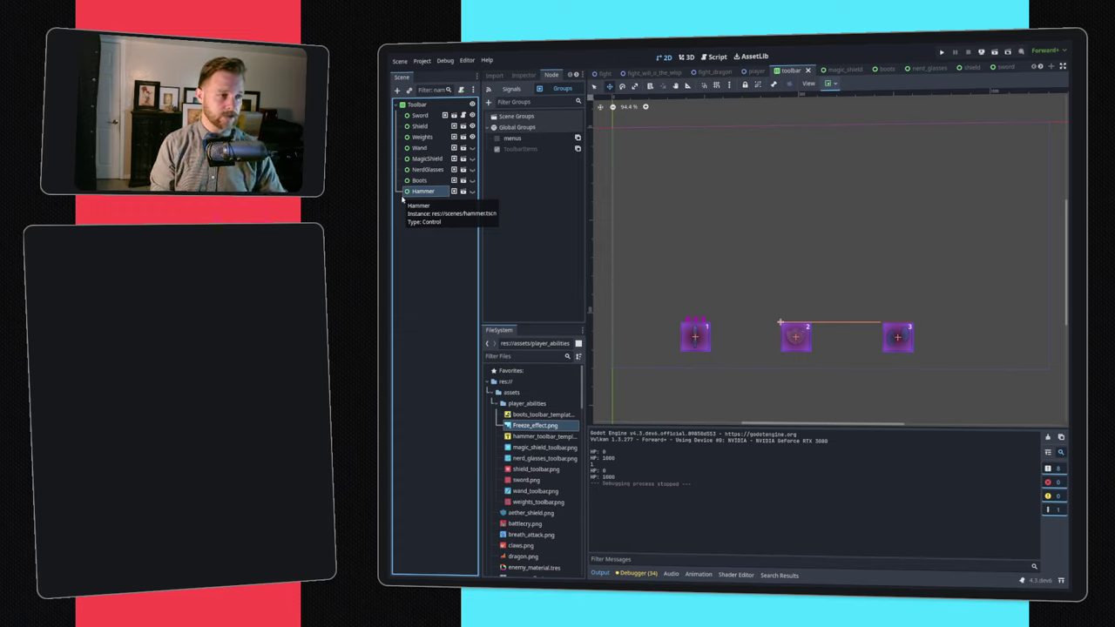
{"action": "left_click", "coordinate": [422, 137]}
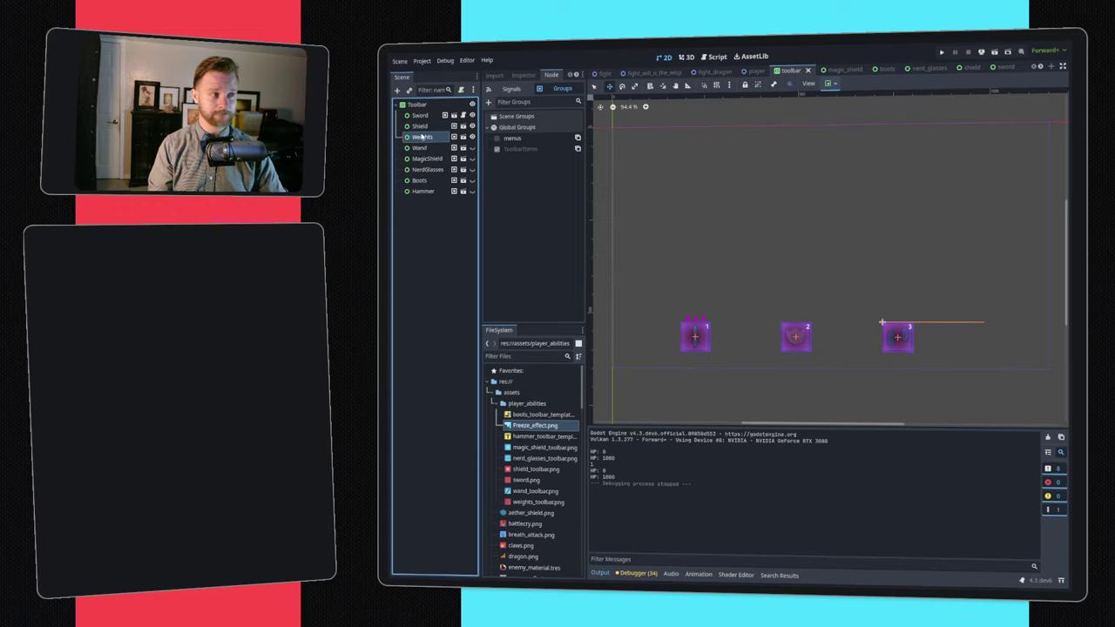
{"action": "left_click", "coordinate": [712, 56]}
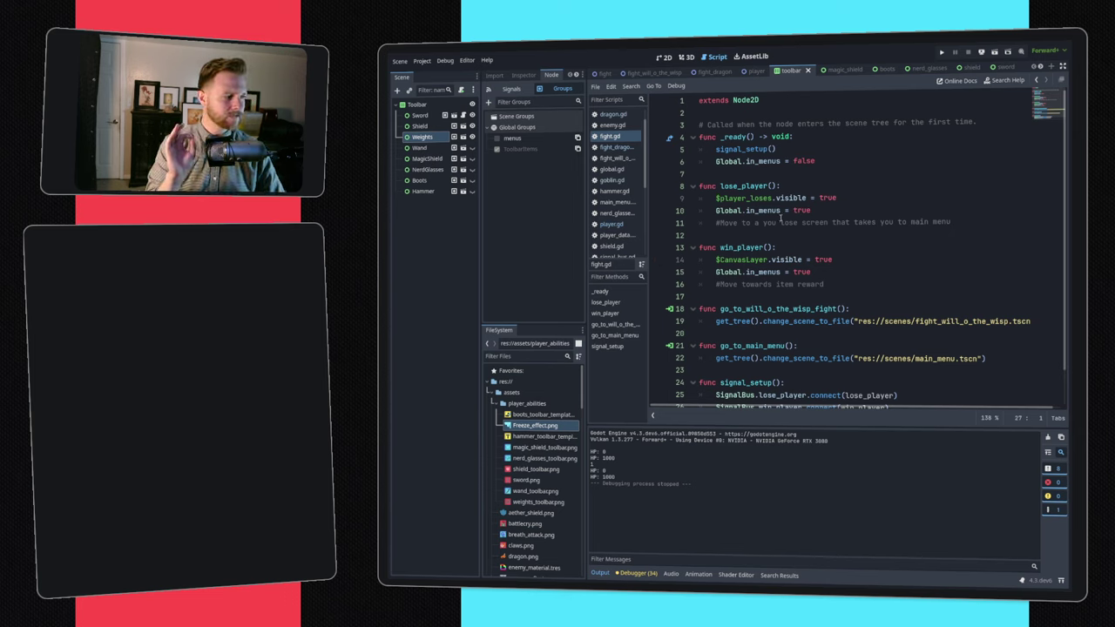
- Open player.gd and scroll from line 205 up to the preloaded item constants at line 1
{"action": "left_click", "coordinate": [754, 72]}
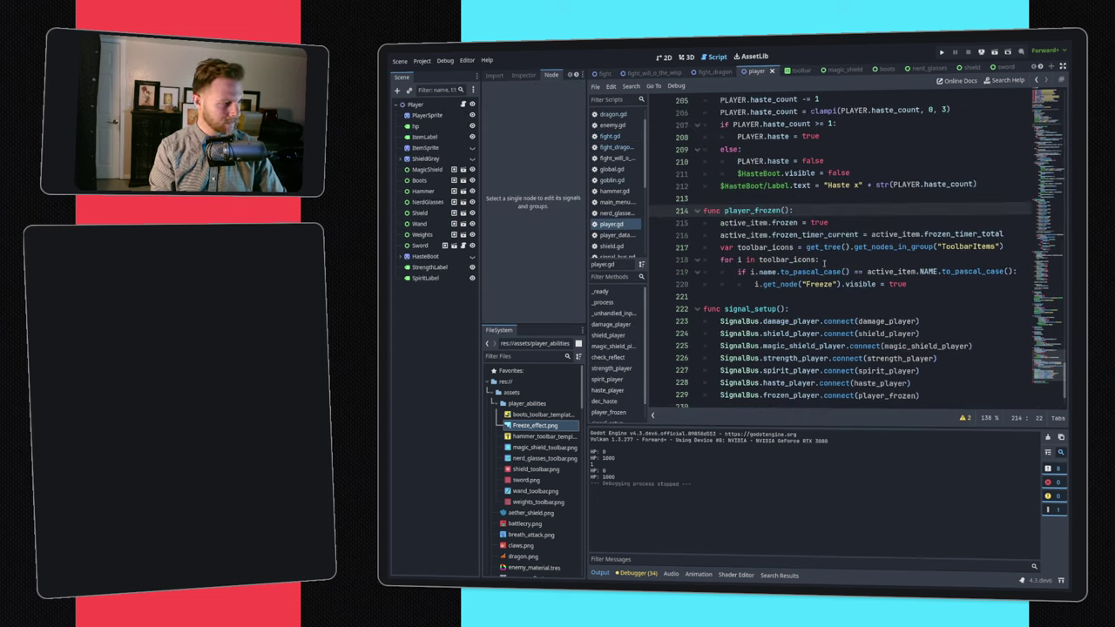
{"action": "scroll", "coordinate": [834, 236], "scroll_direction": "up", "scroll_amount": 14}
{"action": "scroll", "coordinate": [802, 259], "scroll_direction": "up", "scroll_amount": 18}
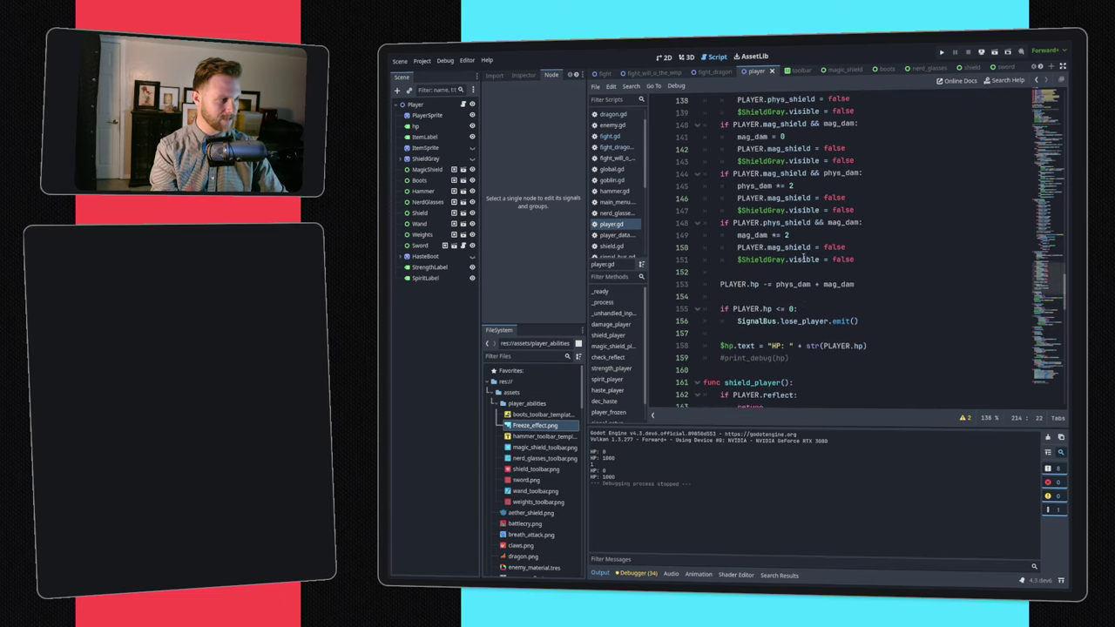
{"action": "scroll", "coordinate": [802, 235], "scroll_direction": "up", "scroll_amount": 18}
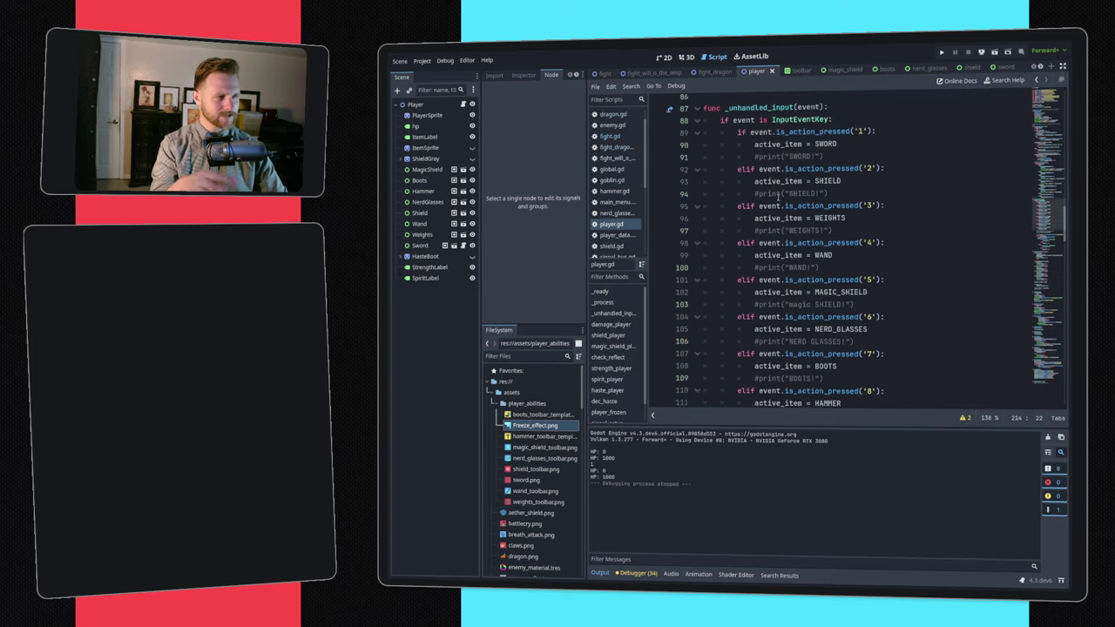
{"action": "scroll", "coordinate": [754, 223], "scroll_direction": "up", "scroll_amount": 16}
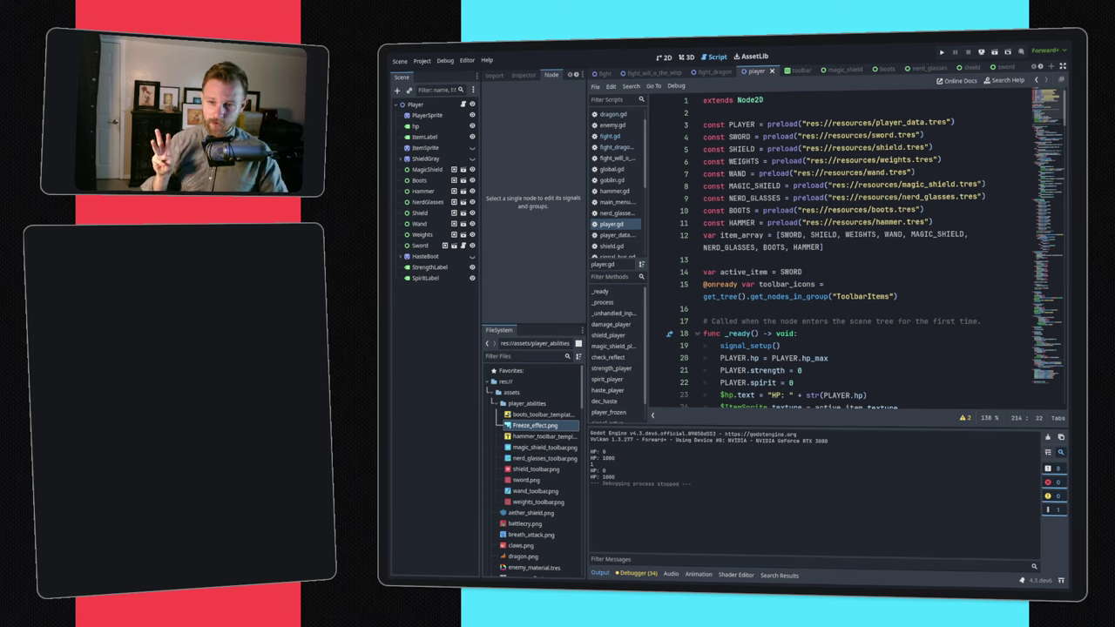
- View the boots and nerd glasses item scenes on the 2D canvas
{"action": "left_click", "coordinate": [875, 69]}
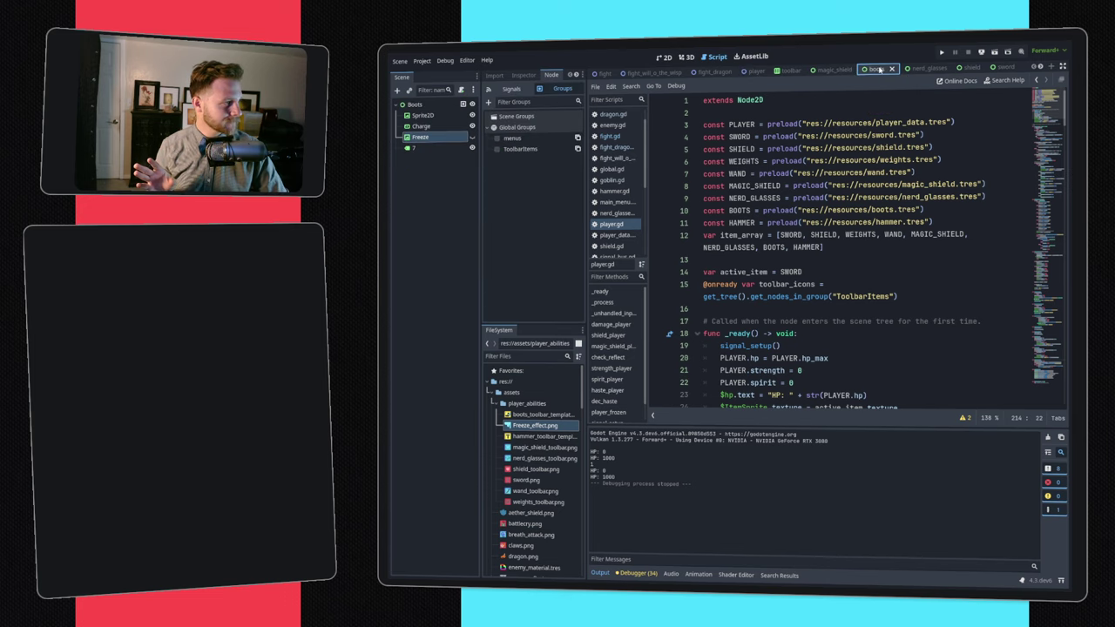
{"action": "left_click", "coordinate": [665, 56]}
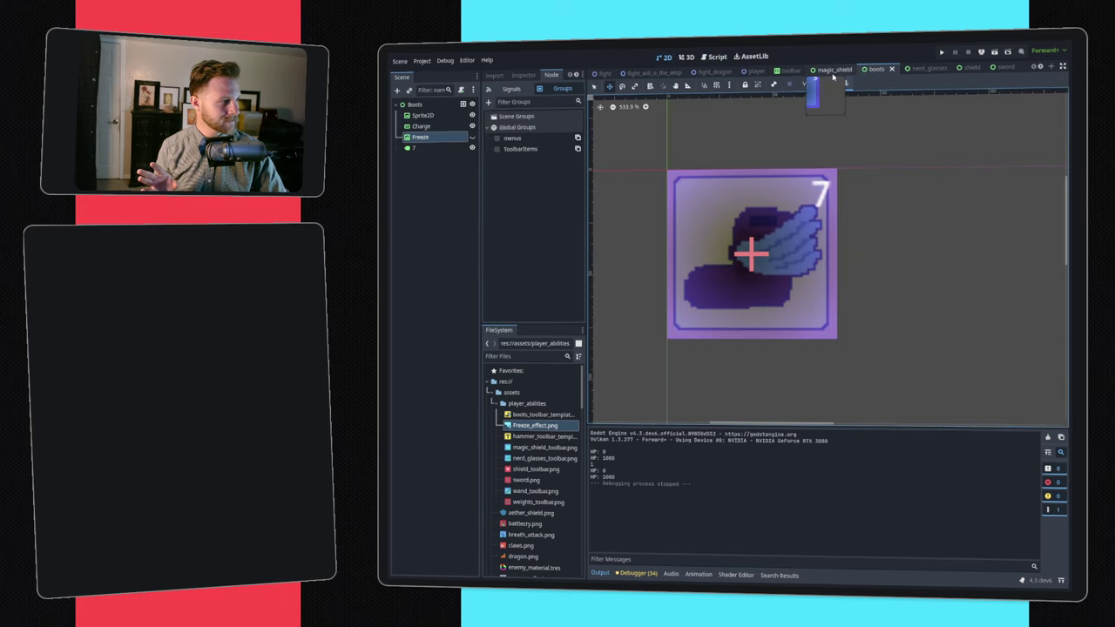
{"action": "key", "text": "ctrl+Tab"}
{"action": "key", "text": "ctrl+Tab"}
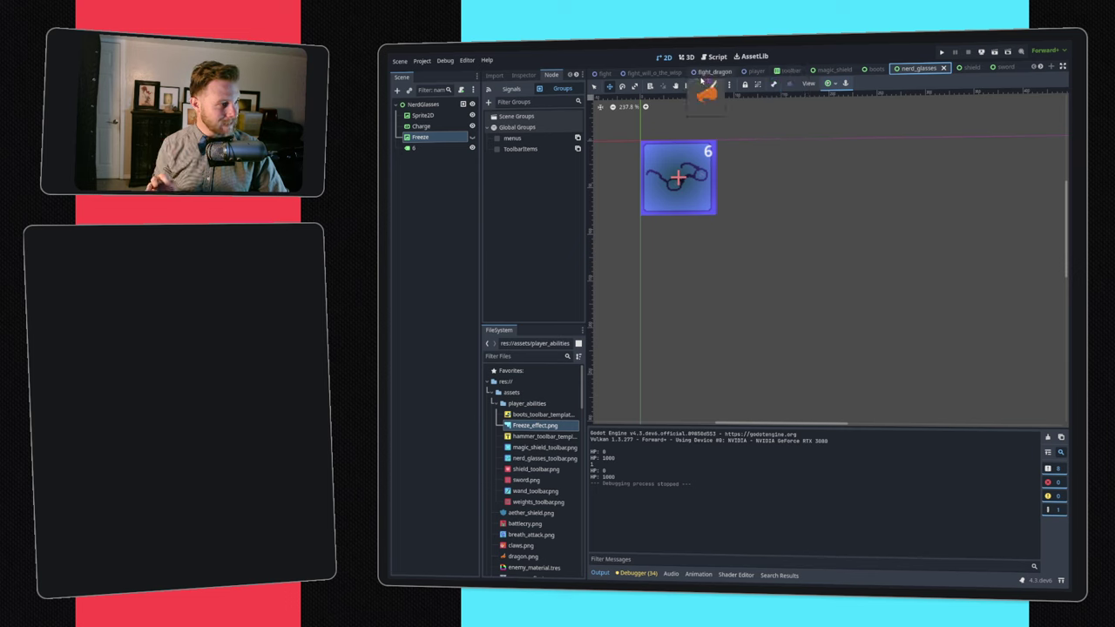
- Return to player.gd and highlight the damage_player signature on line 129
{"action": "left_click", "coordinate": [756, 71]}
{"action": "left_click", "coordinate": [718, 58]}
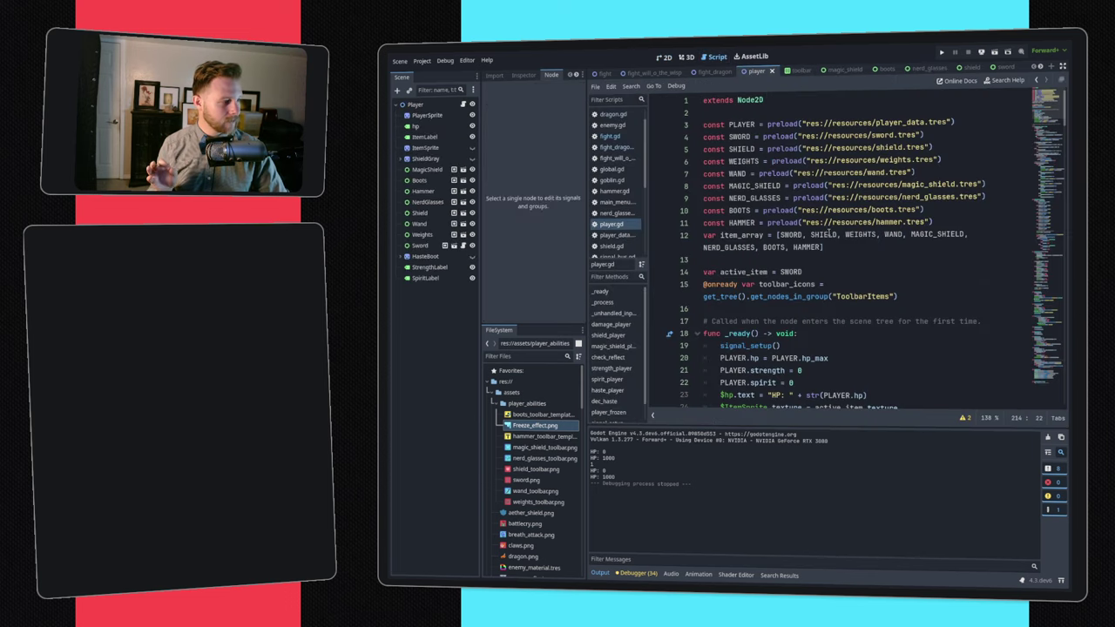
{"action": "scroll", "coordinate": [813, 265], "scroll_direction": "down", "scroll_amount": 10}
{"action": "scroll", "coordinate": [814, 268], "scroll_direction": "down", "scroll_amount": 15}
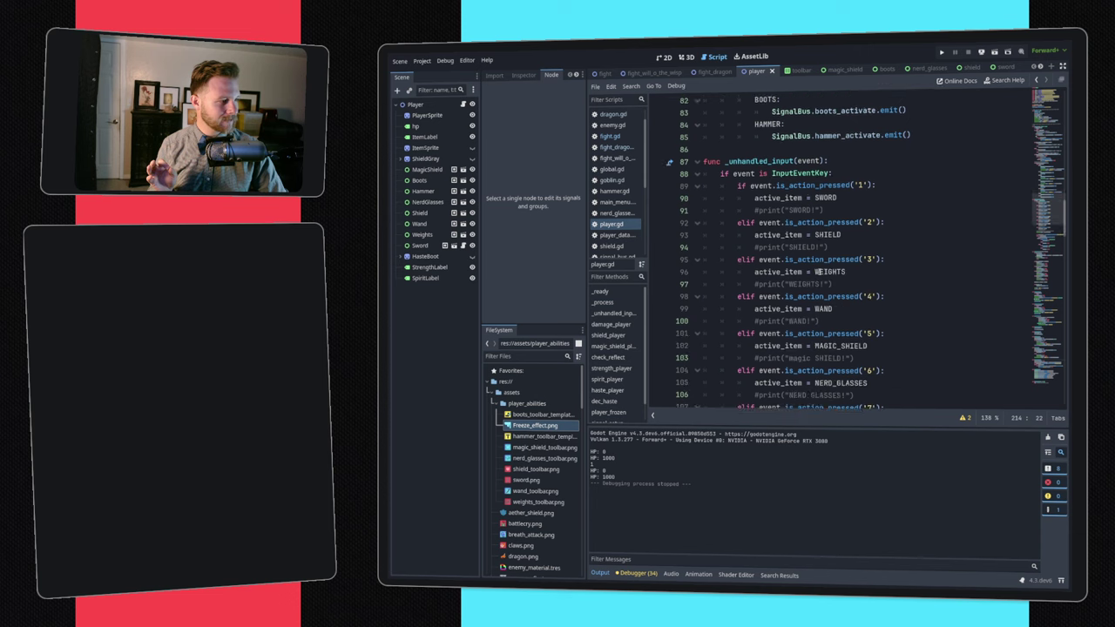
{"action": "scroll", "coordinate": [817, 272], "scroll_direction": "down", "scroll_amount": 8}
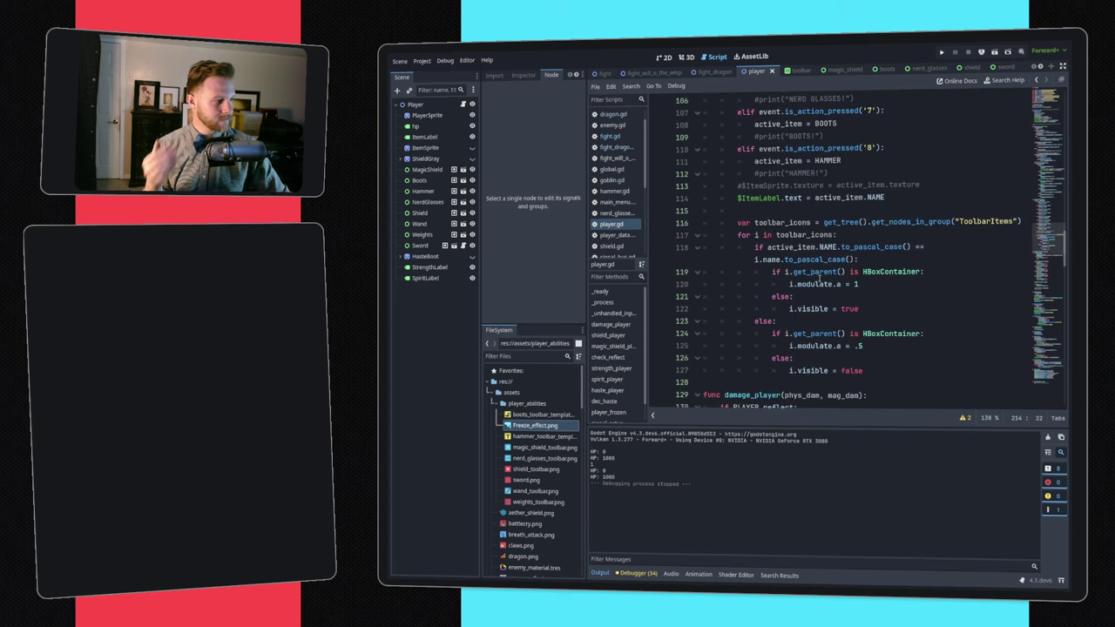
{"action": "scroll", "coordinate": [793, 218], "scroll_direction": "down", "scroll_amount": 7}
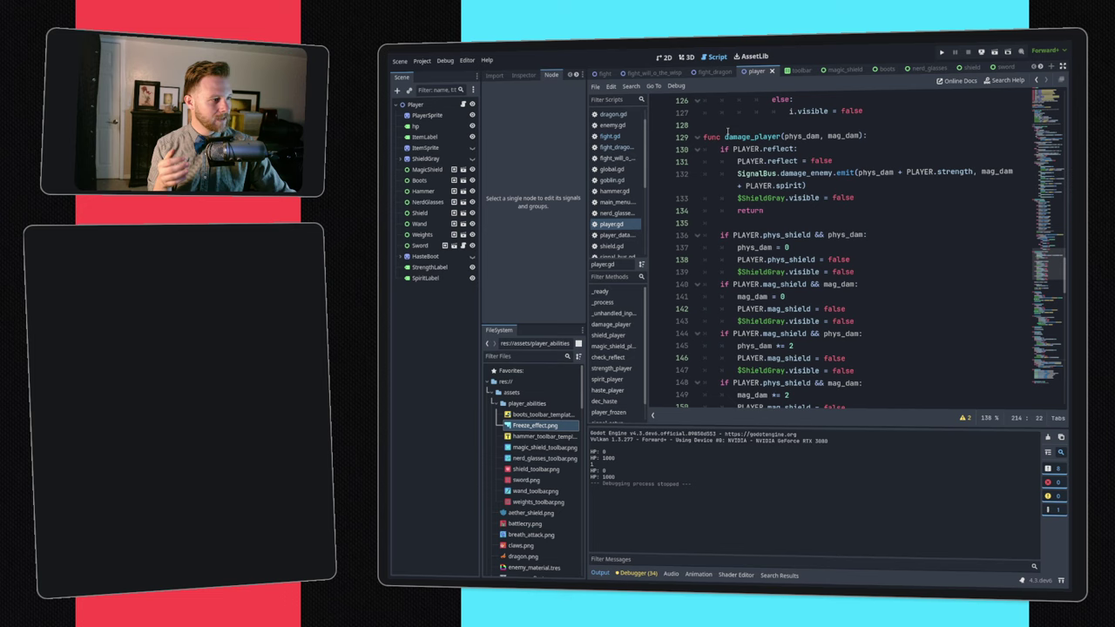
{"action": "left_click_drag", "start_coordinate": [725, 136], "coordinate": [883, 135]}
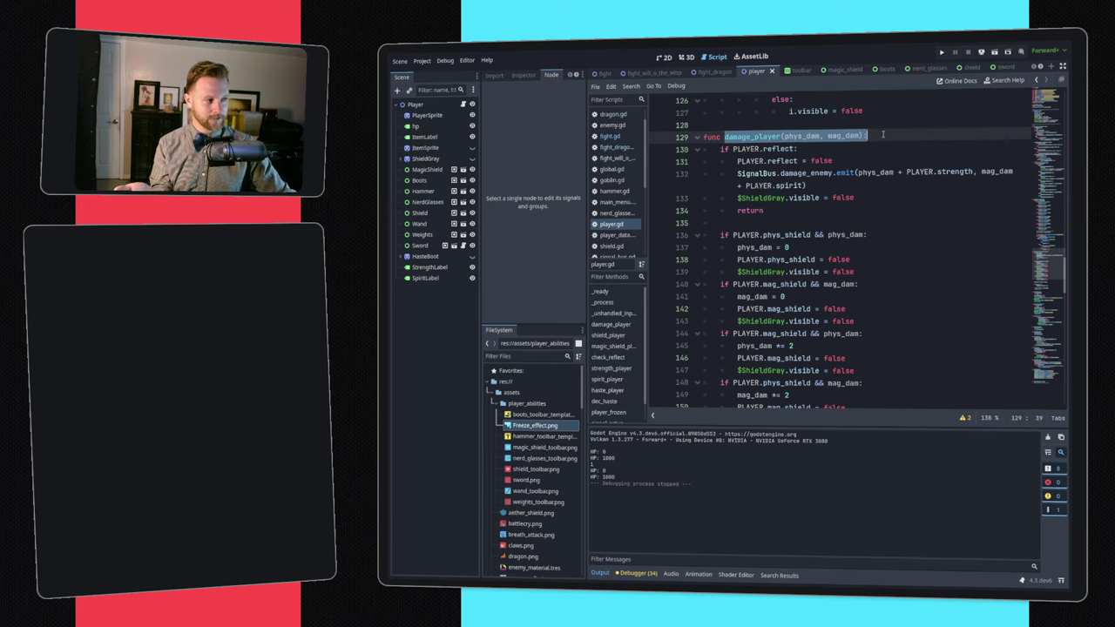
{"action": "left_click", "coordinate": [899, 90]}
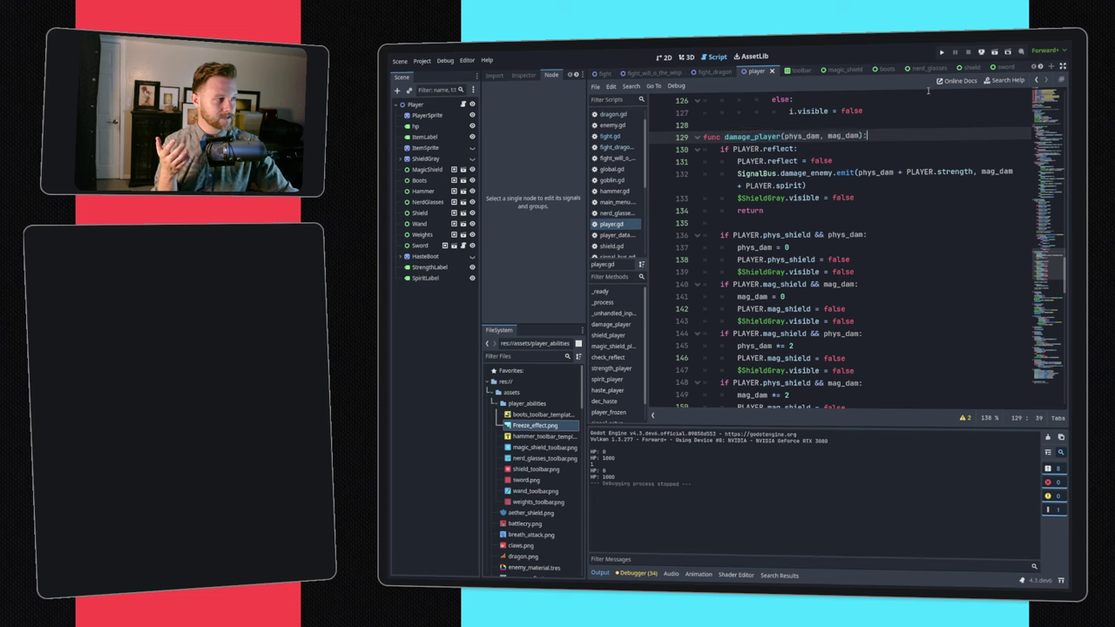
- Open the sword scene and view the sword_activate connection on line 8 of signal_bus.gd
{"action": "left_click", "coordinate": [1003, 69]}
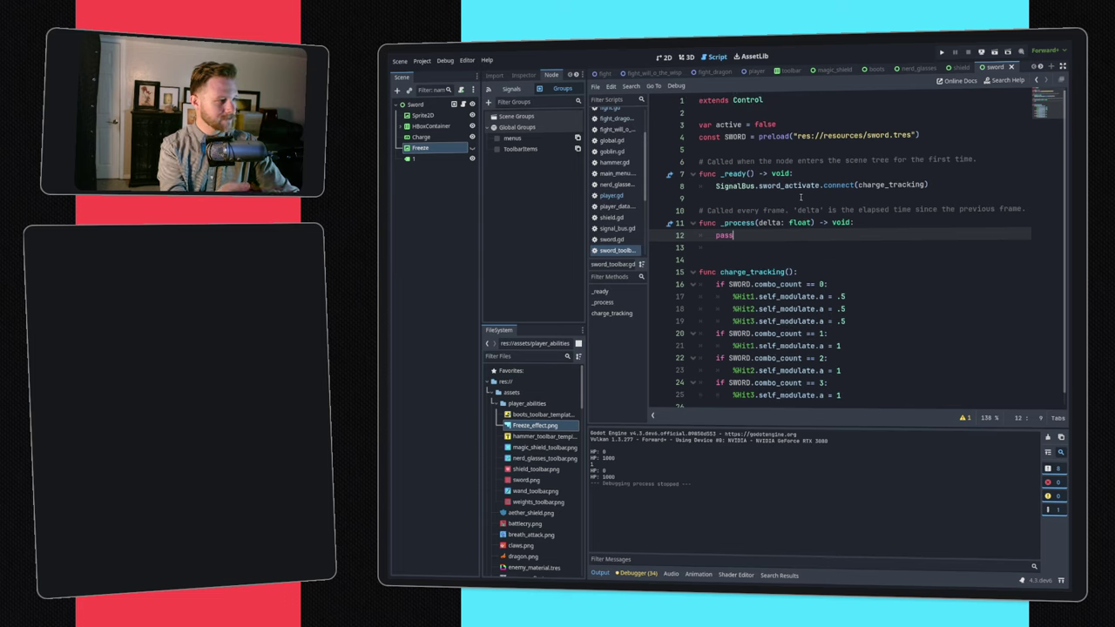
{"action": "left_click", "coordinate": [778, 186]}
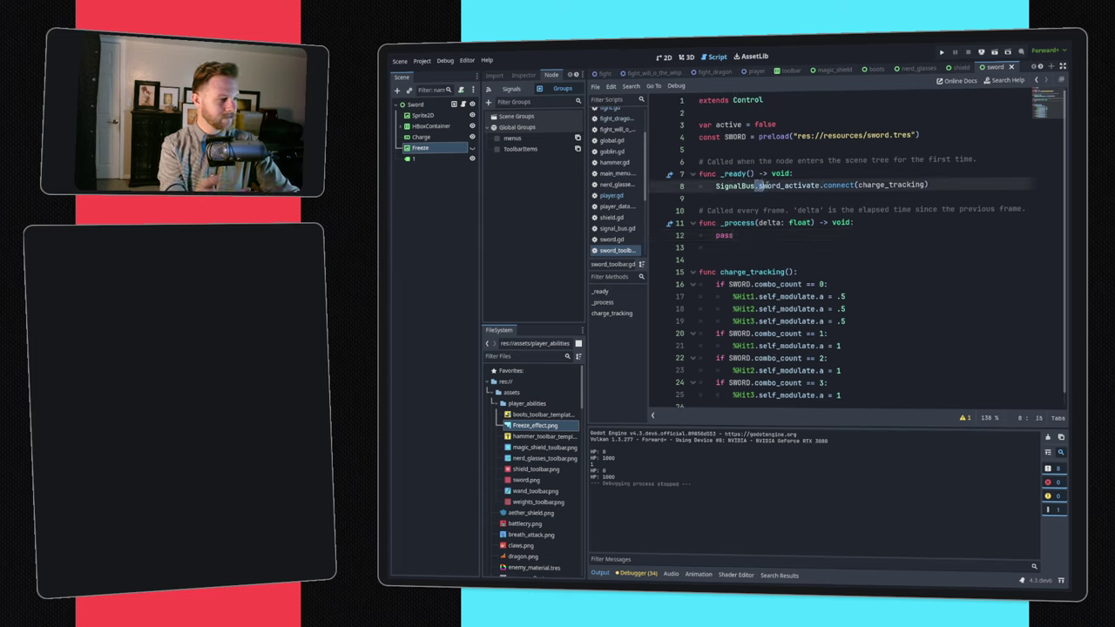
{"action": "left_click", "coordinate": [779, 197]}
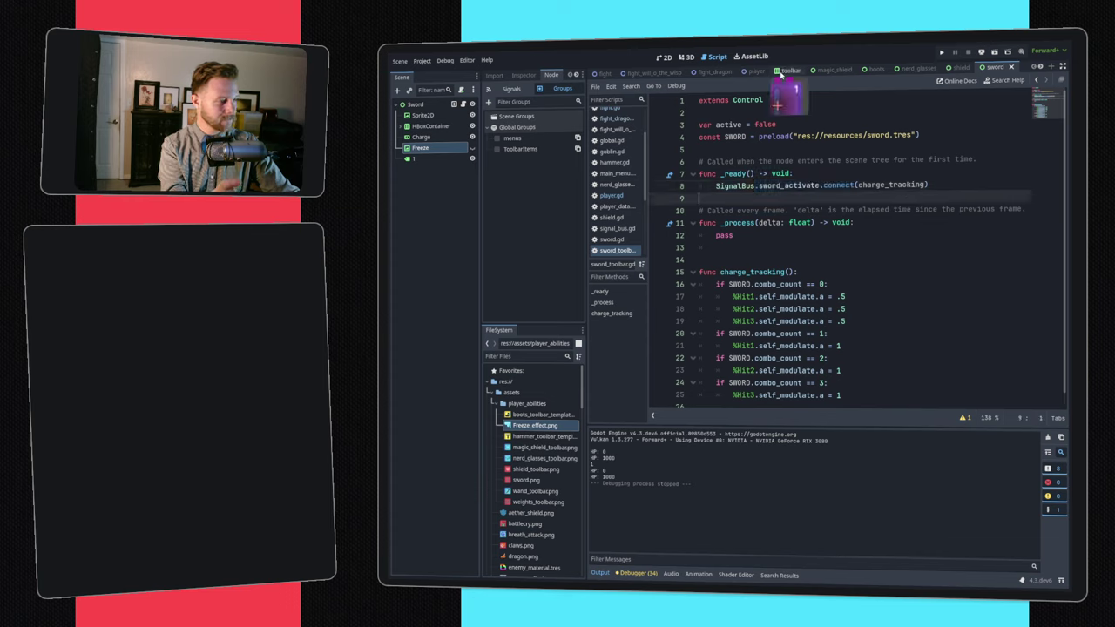
{"action": "left_click", "coordinate": [782, 185], "text": "ctrl"}
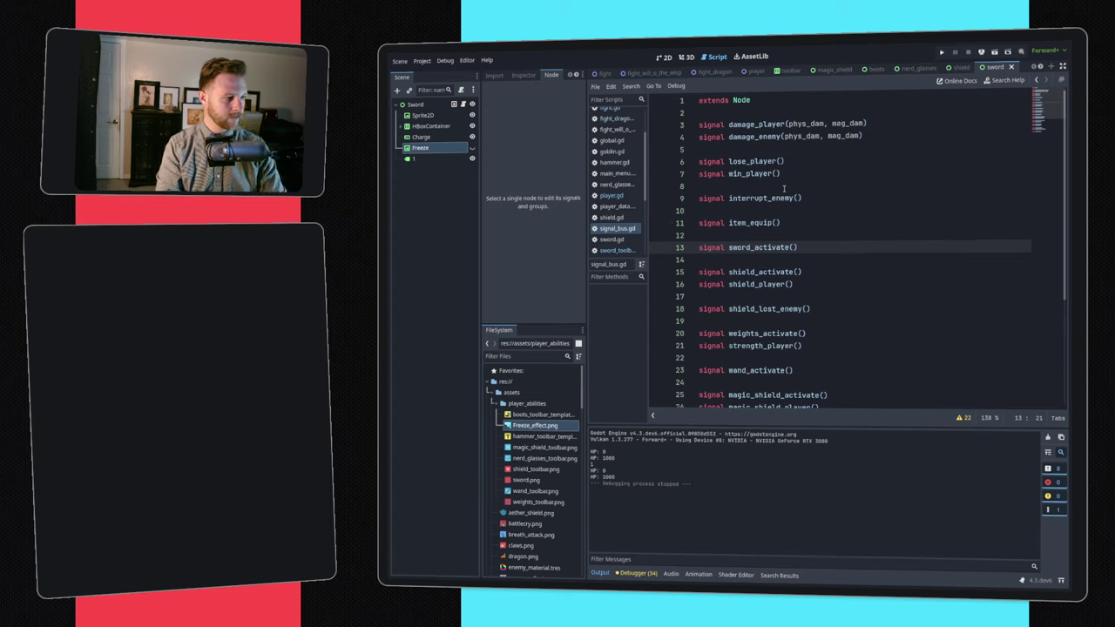
- Search the project for 'sword_activate.conn' and open the sword.gd match at line 27
{"action": "key", "text": "ctrl+shift+f"}
{"action": "type", "text": "sword_ac"}
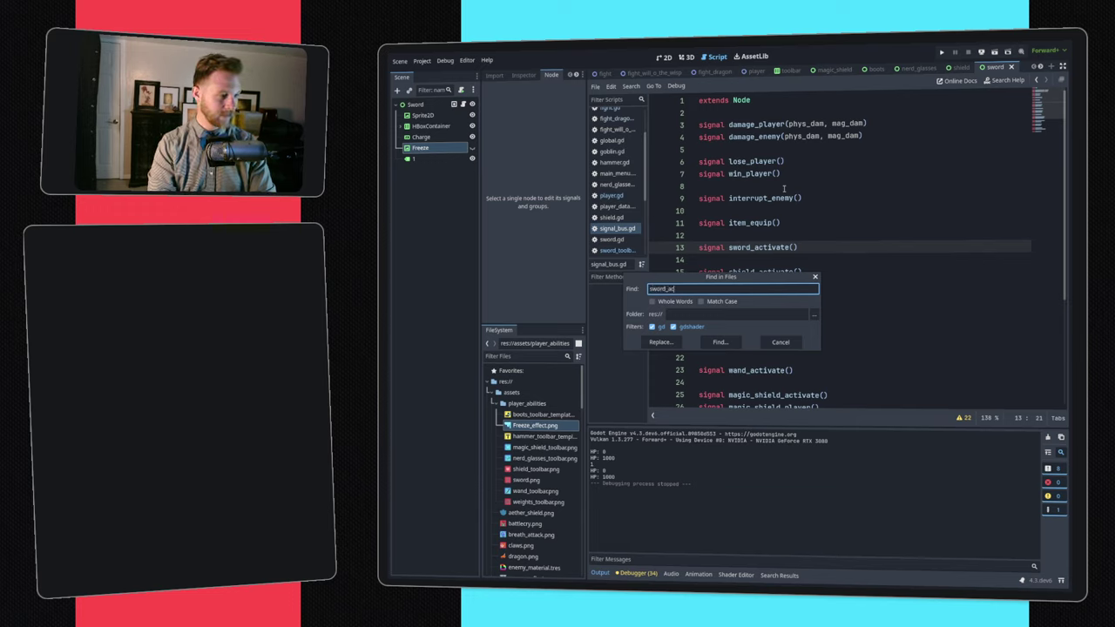
{"action": "type", "text": "tivate.conn"}
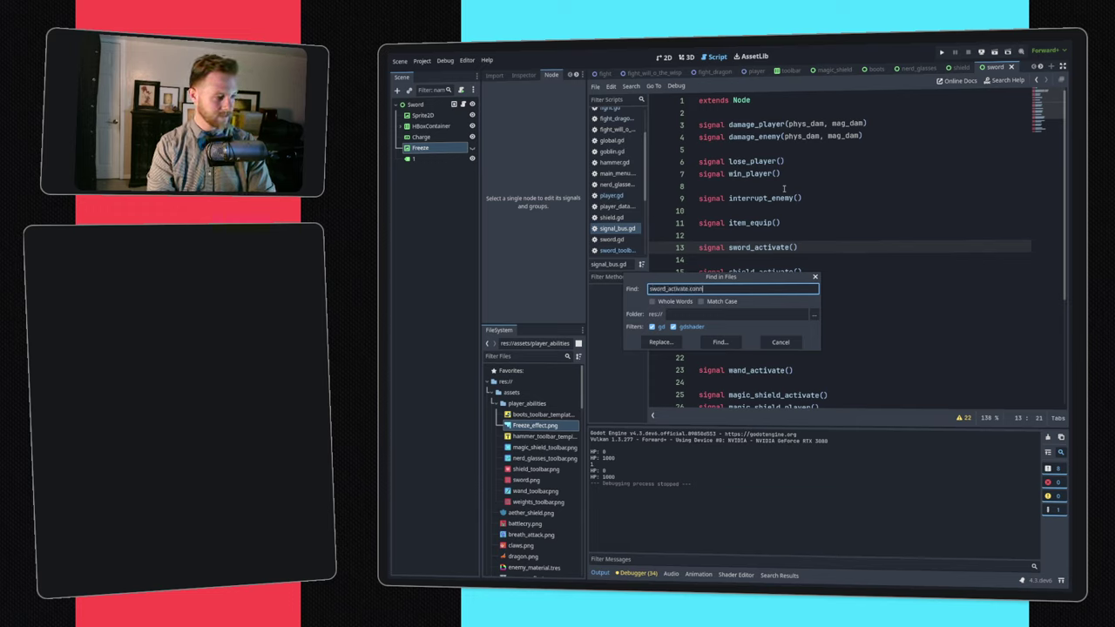
{"action": "key", "text": "Return"}
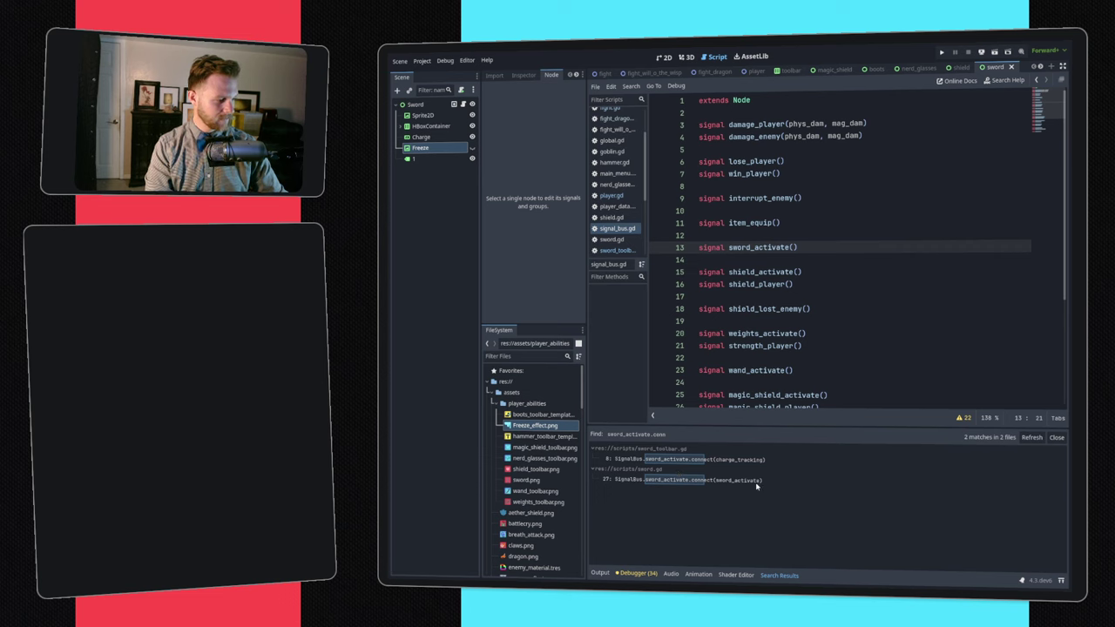
{"action": "left_click", "coordinate": [754, 480]}
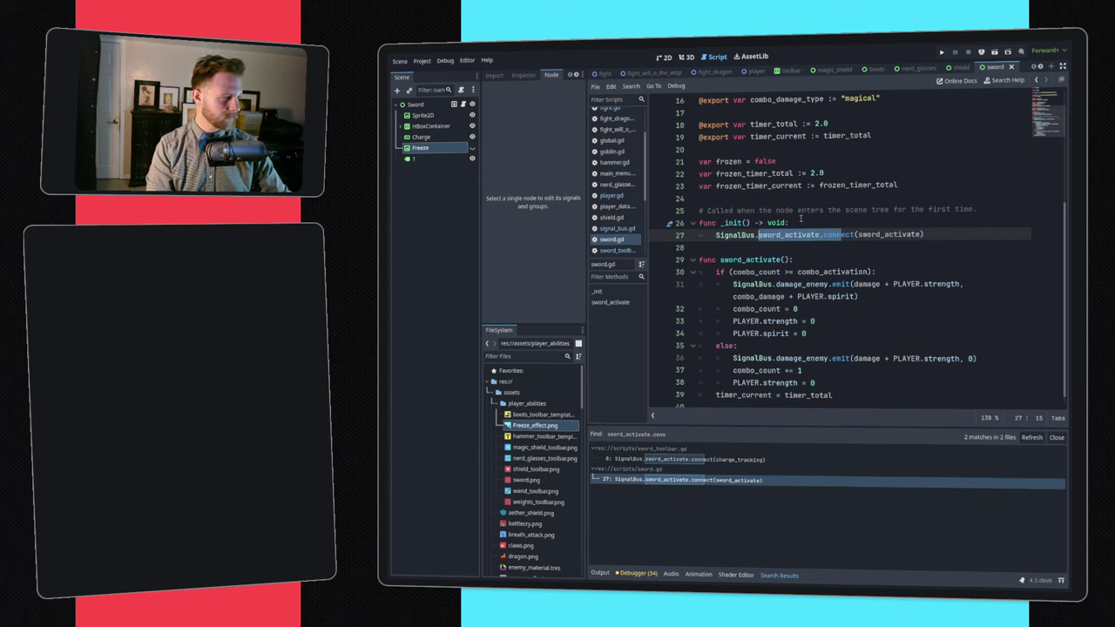
{"action": "scroll", "coordinate": [758, 269], "scroll_direction": "down", "scroll_amount": 1}
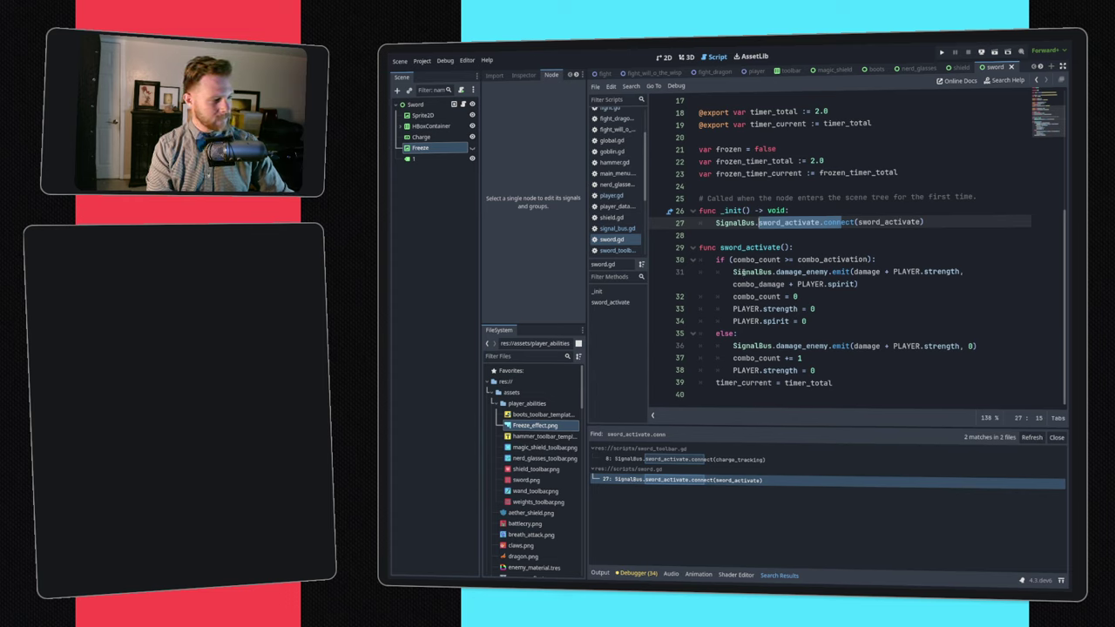
- Highlight the SignalBus.damage_enemy call and its arguments on line 31, closing the search results
{"action": "left_click_drag", "start_coordinate": [733, 271], "coordinate": [960, 272]}
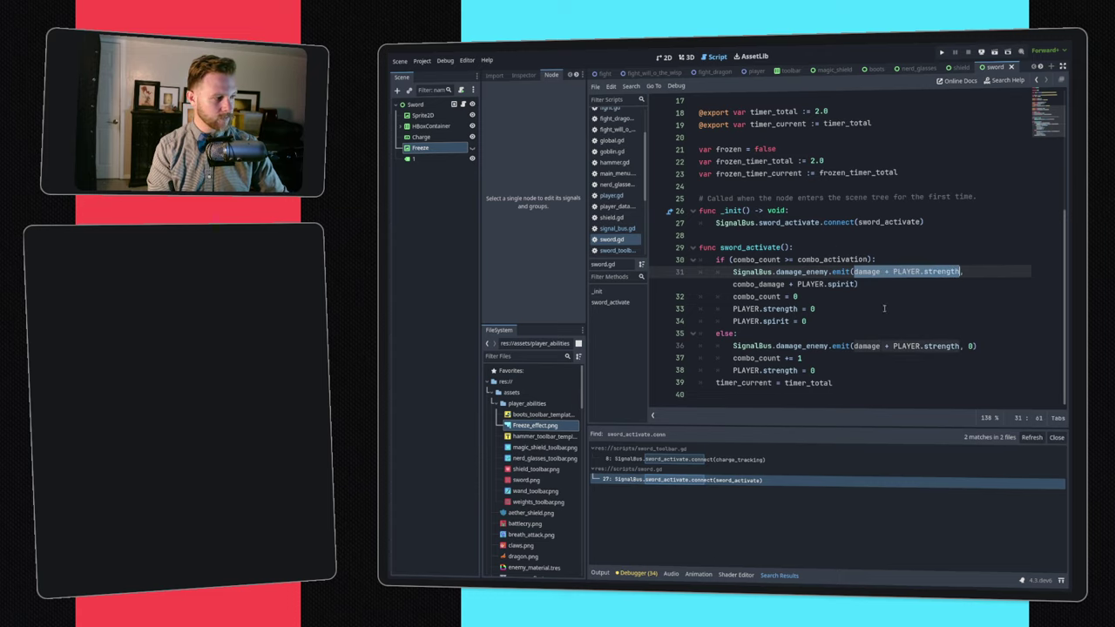
{"action": "left_click", "coordinate": [1056, 437]}
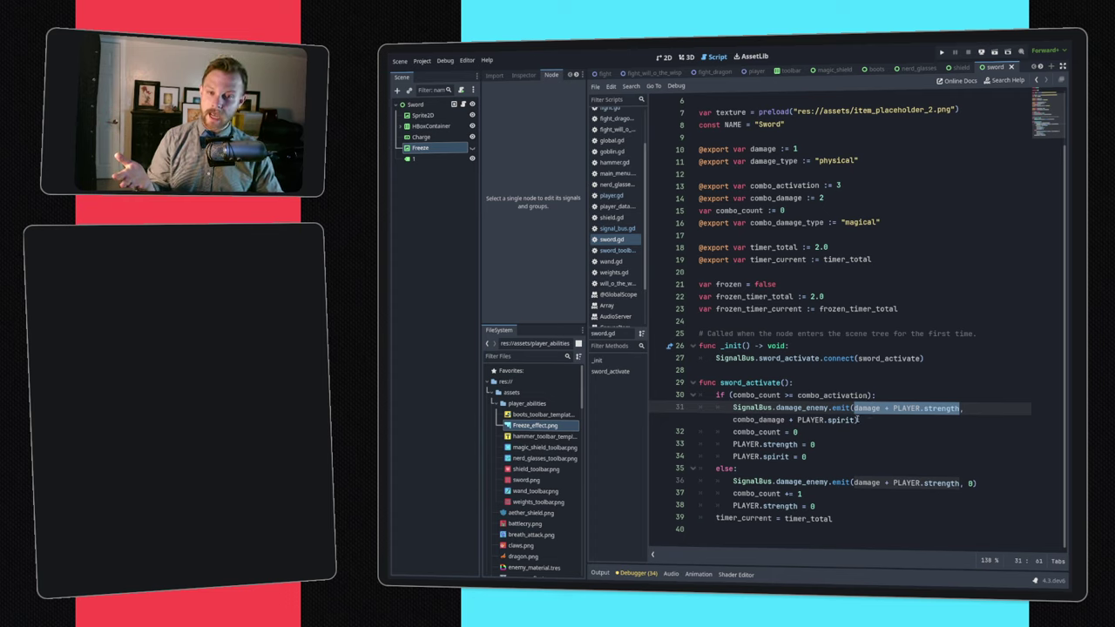
{"action": "left_click_drag", "start_coordinate": [864, 420], "coordinate": [841, 407]}
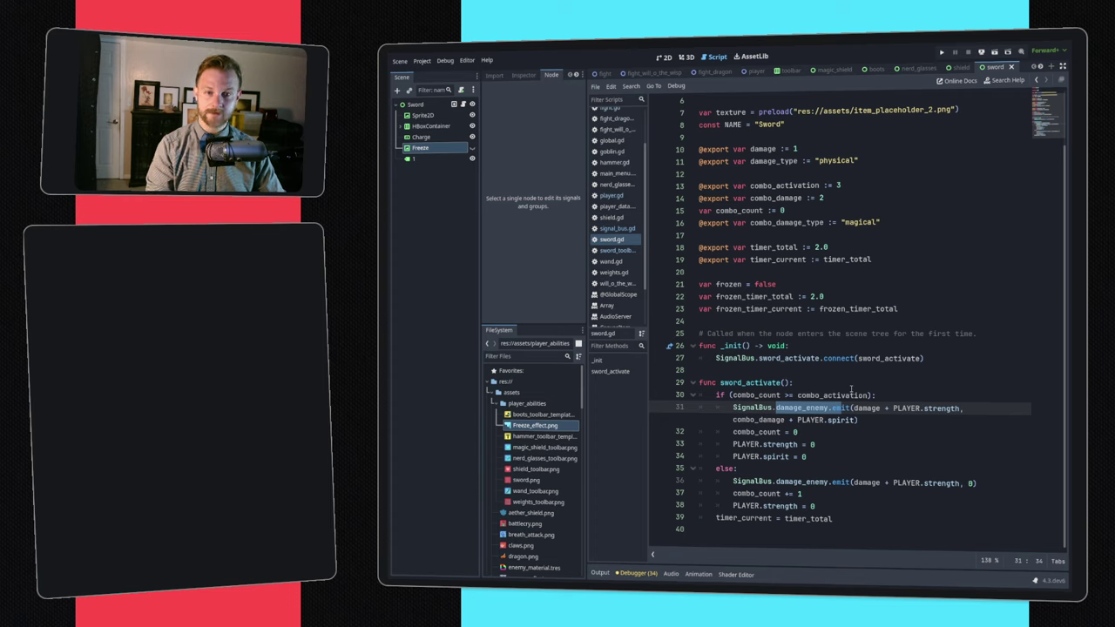
{"action": "left_click", "coordinate": [848, 366]}
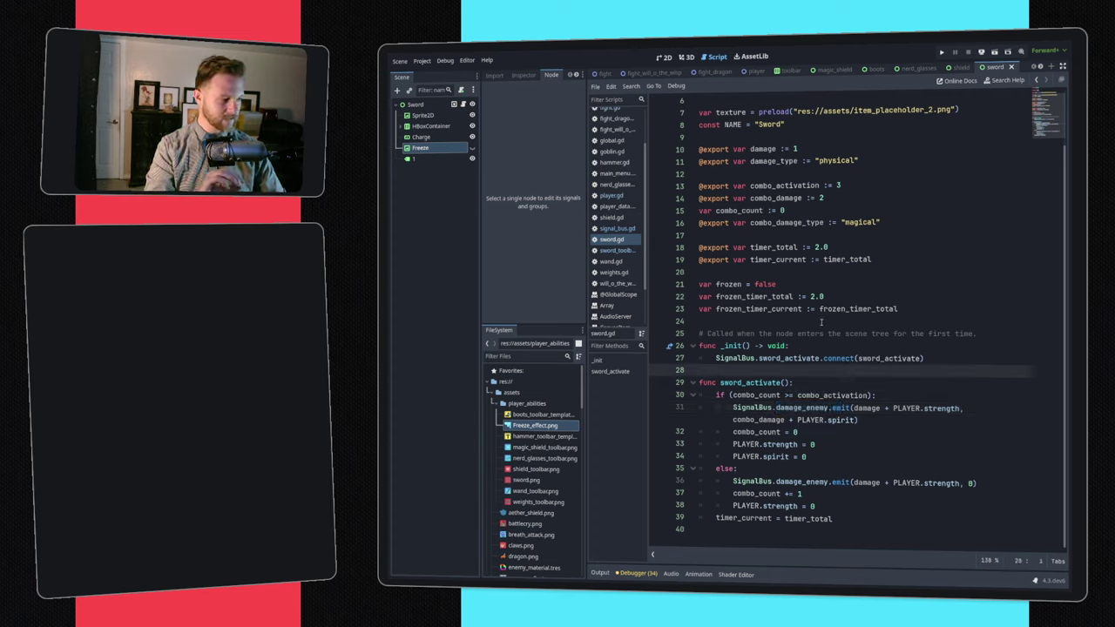
- Flip through the boots and nerd_glasses scenes, then return to the player scene's damage_player code
{"action": "left_click", "coordinate": [874, 68]}
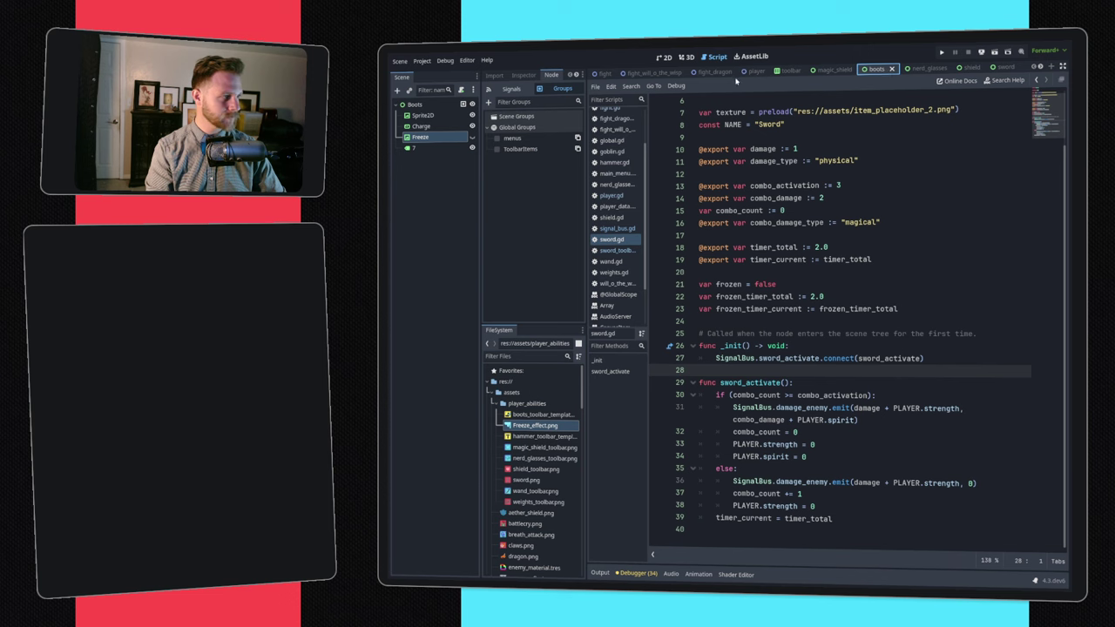
{"action": "left_click", "coordinate": [926, 69]}
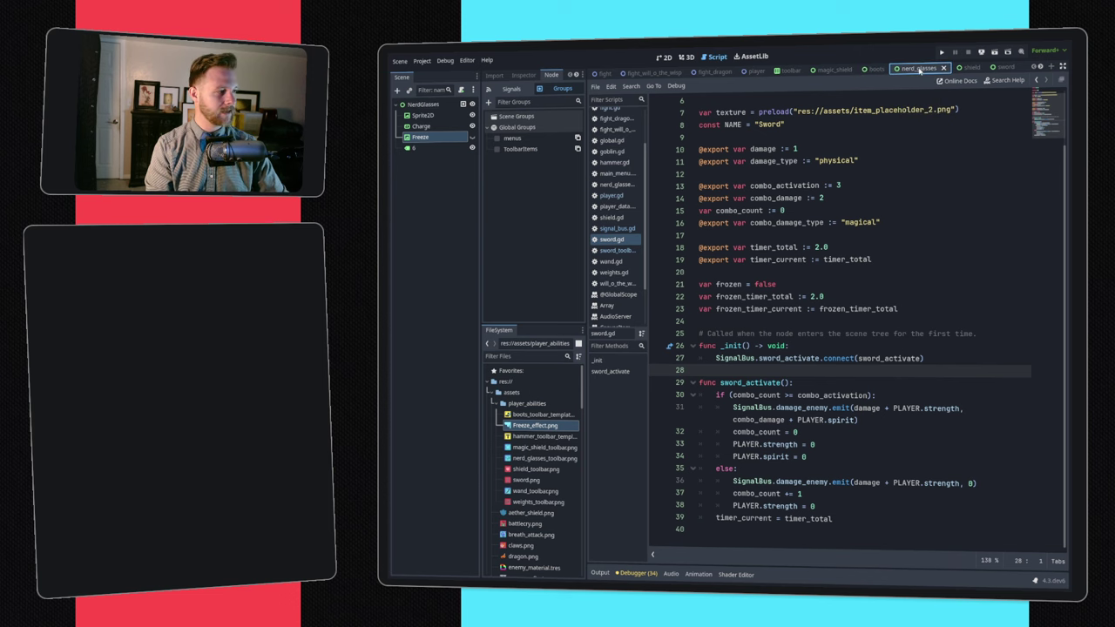
{"action": "left_click", "coordinate": [753, 70]}
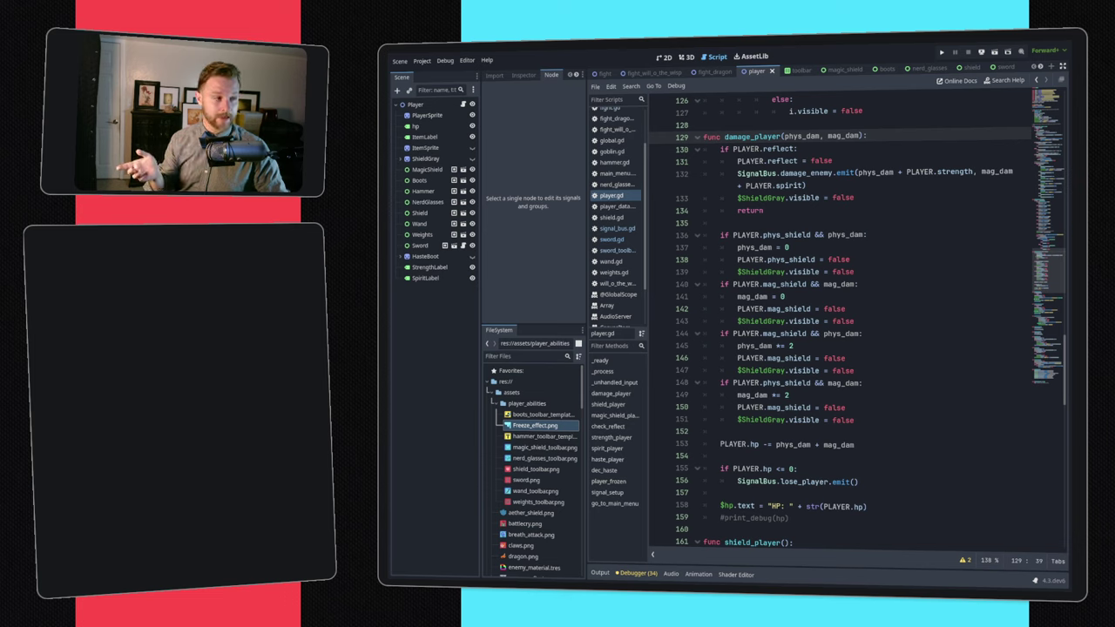
- Save the scene, run Kiwi Qwest with F5 and start a new game
{"action": "left_click", "coordinate": [820, 284]}
{"action": "key", "text": "ctrl+s"}
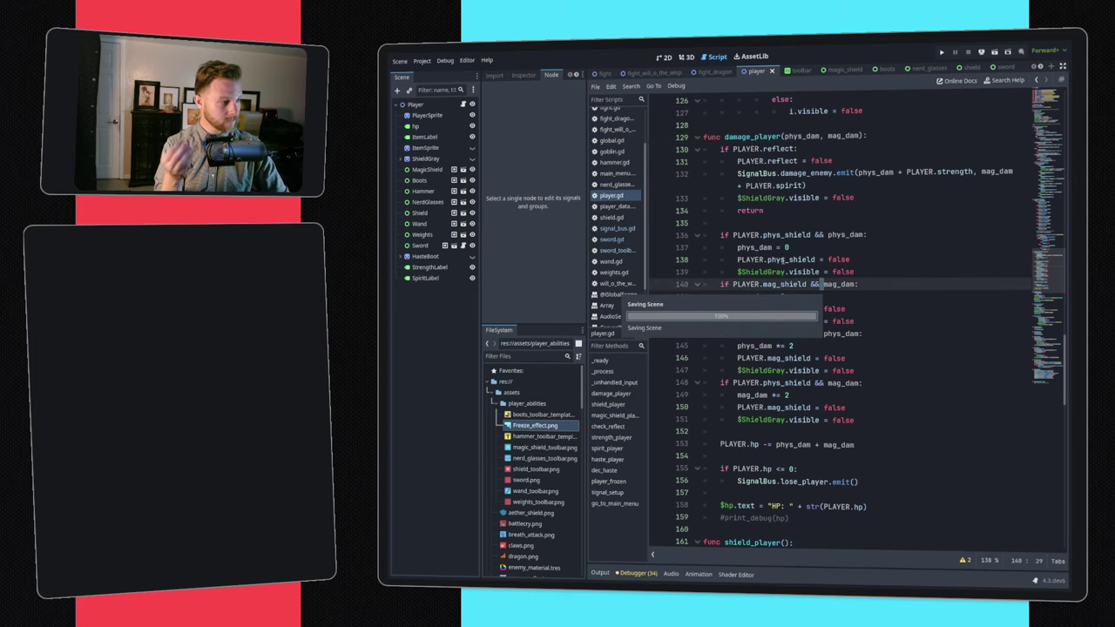
{"action": "key", "text": "F5"}
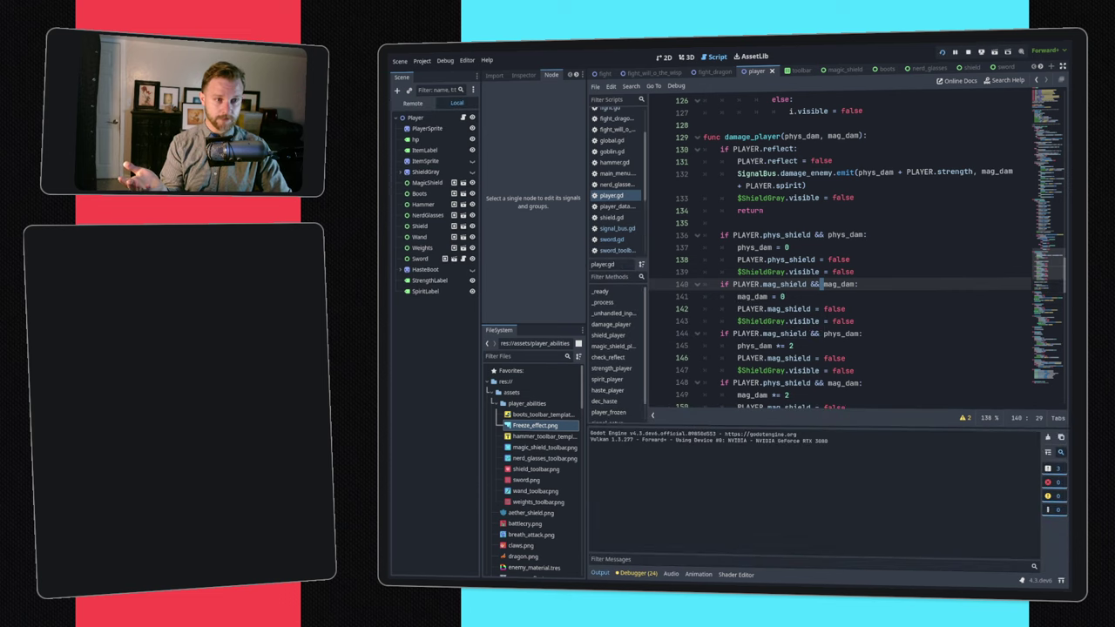
{"action": "left_click", "coordinate": [869, 181]}
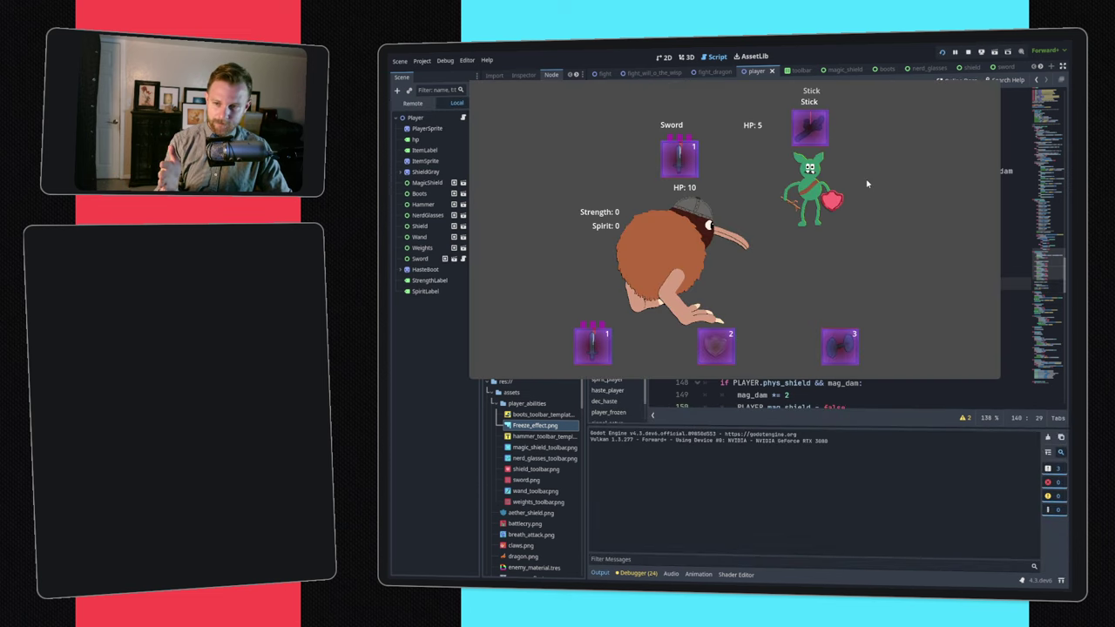
- Beat the goblin with the Sword, then fight the wisp switching between Sword and Wand
{"action": "left_click", "coordinate": [818, 202]}
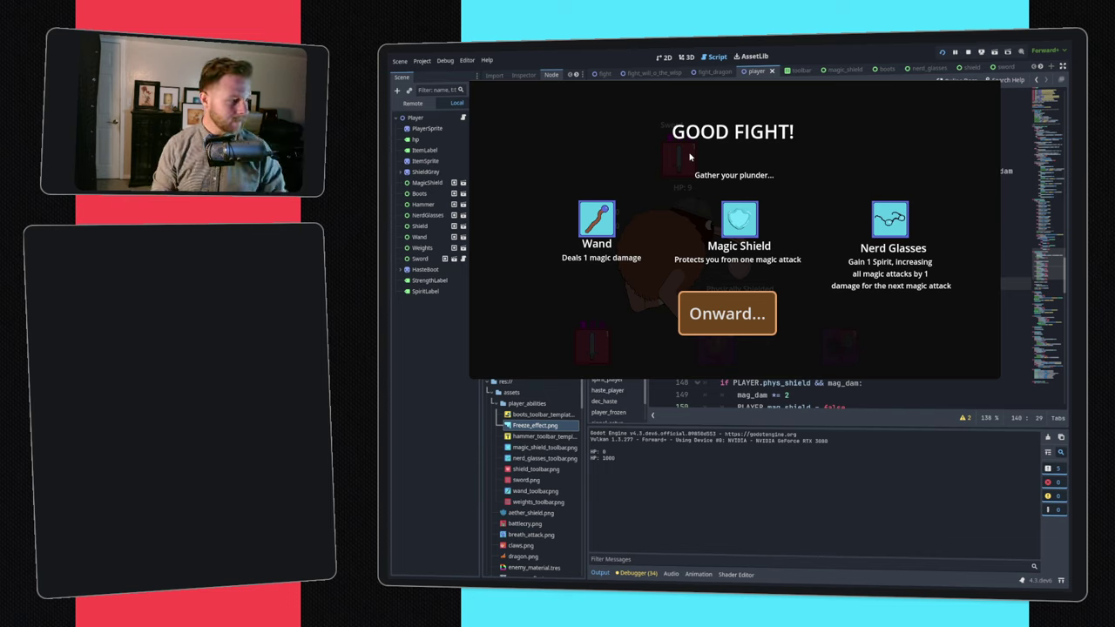
{"action": "left_click", "coordinate": [728, 315]}
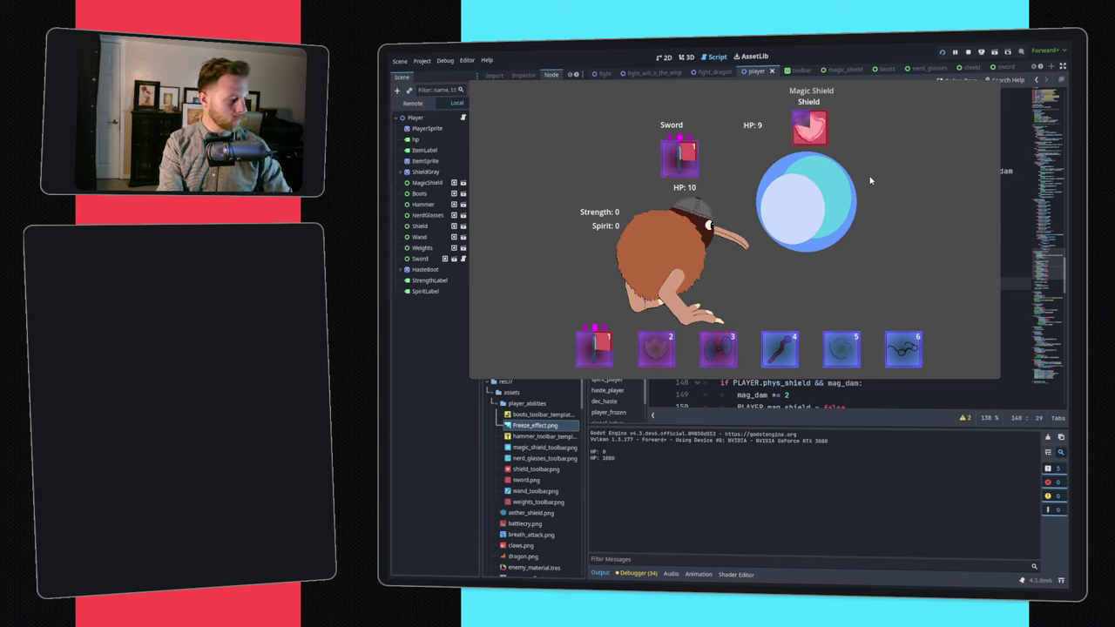
{"action": "key", "text": "4"}
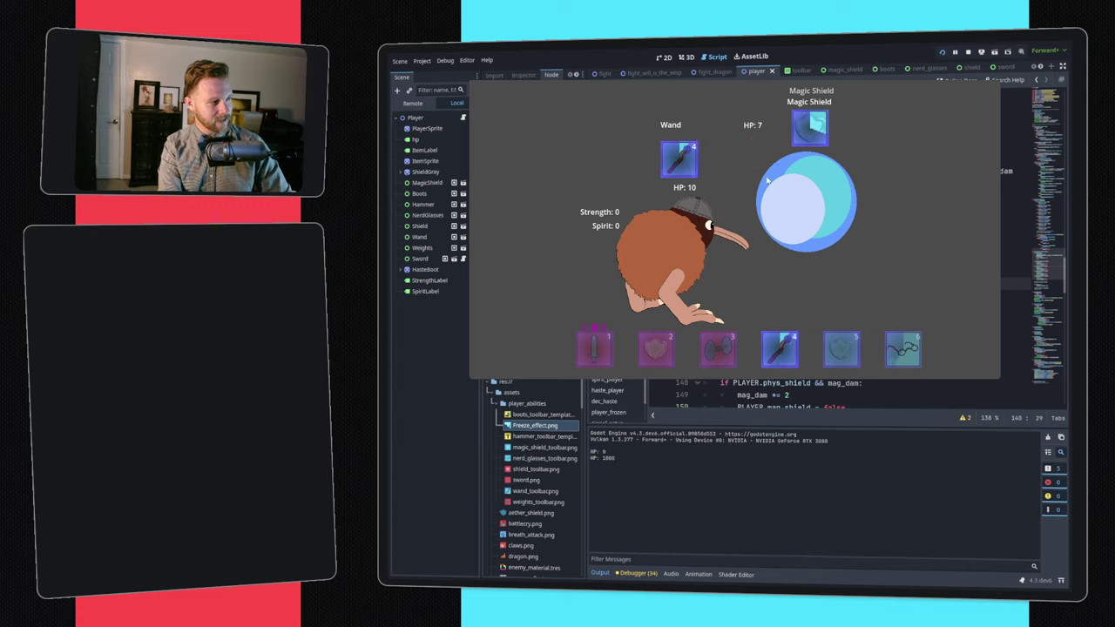
{"action": "key", "text": "1"}
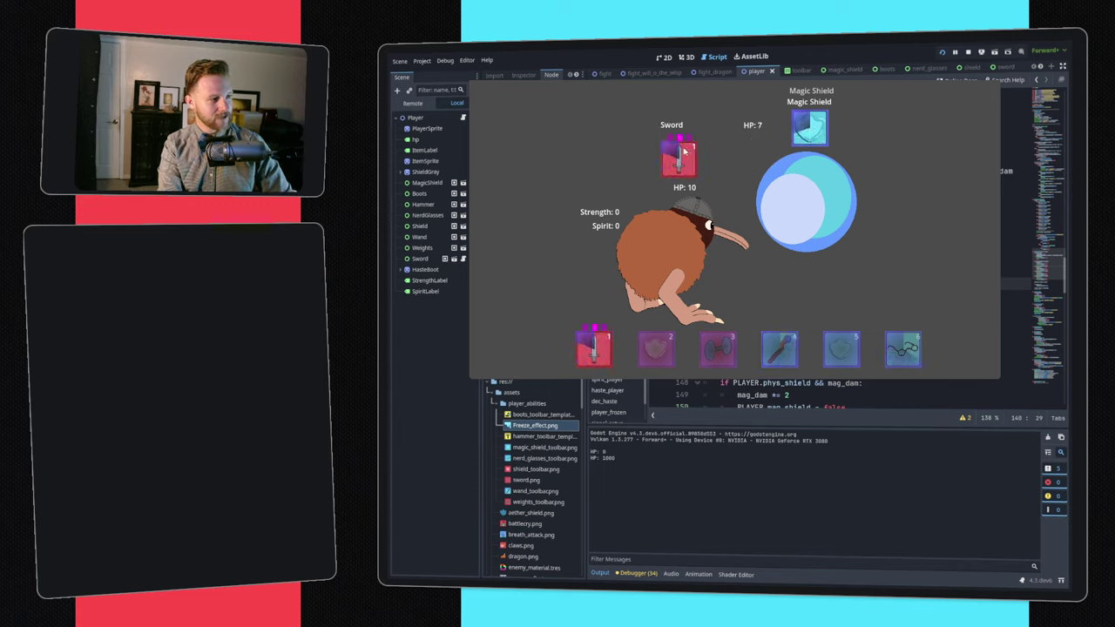
{"action": "left_click", "coordinate": [841, 152]}
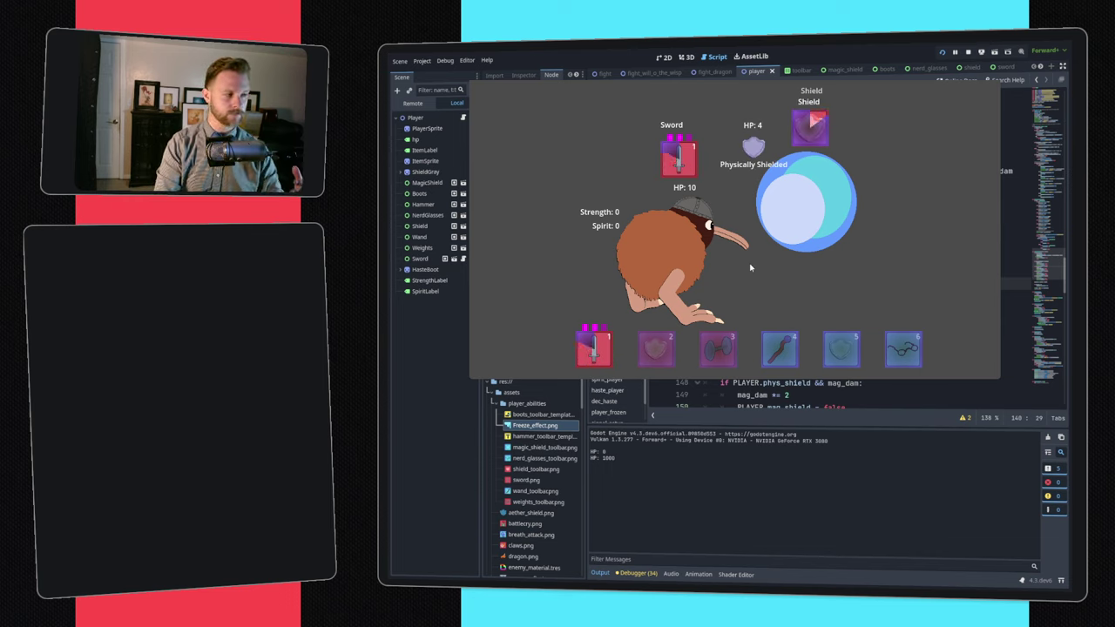
{"action": "key", "text": "4"}
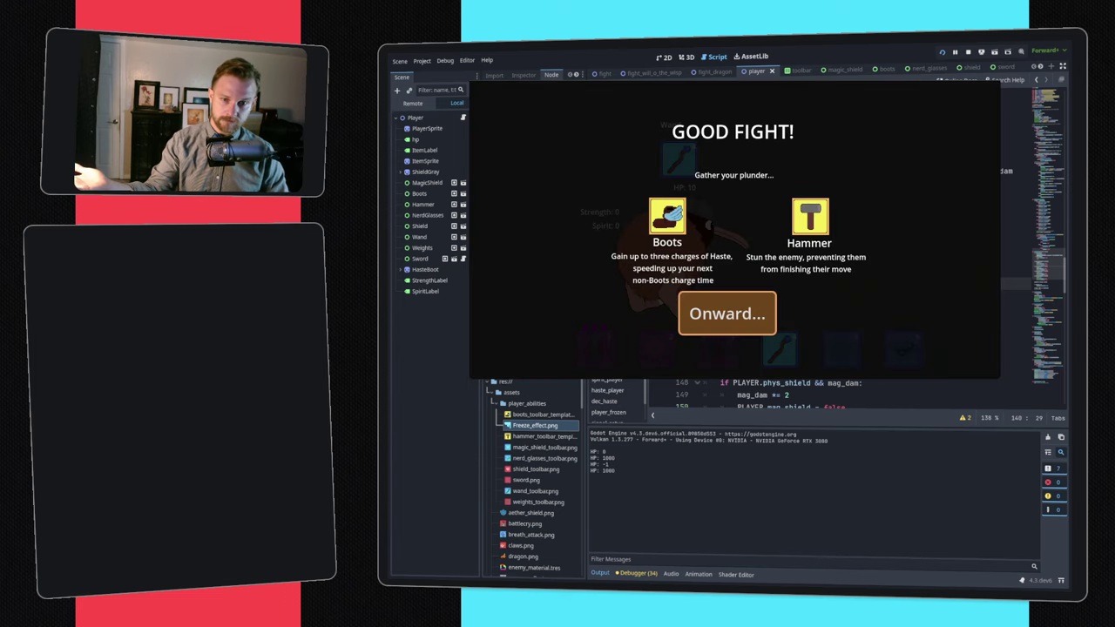
- Continue from the Boots and Hammer reward screen to the dragon fight
{"action": "left_click", "coordinate": [691, 317]}
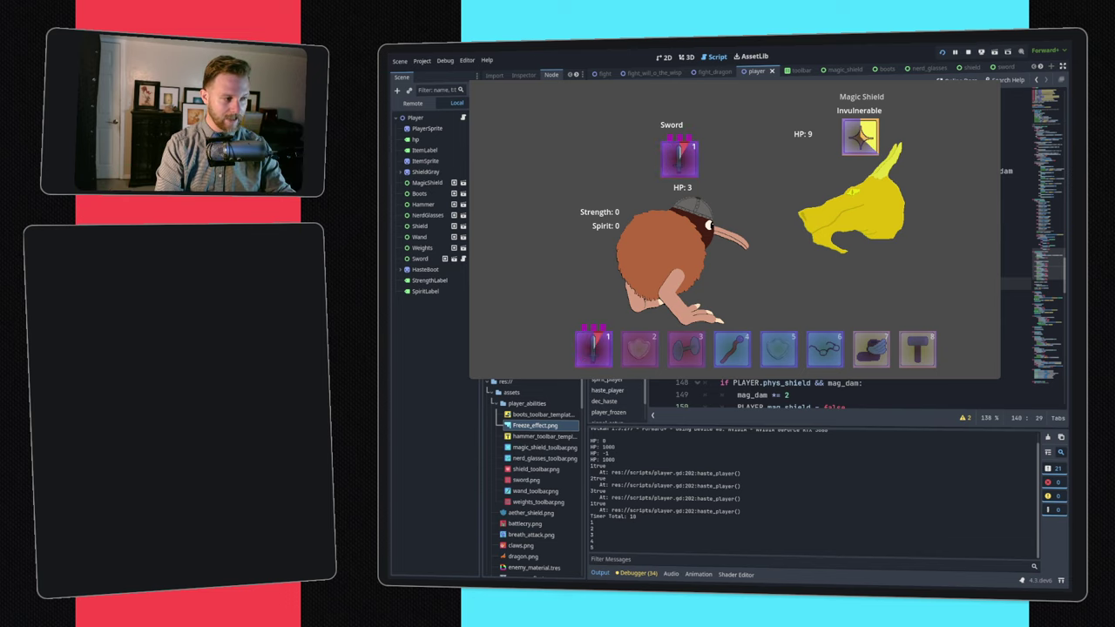
- Use the Weights five times to raise the kiwi's Strength to 5
{"action": "key", "text": "3"}
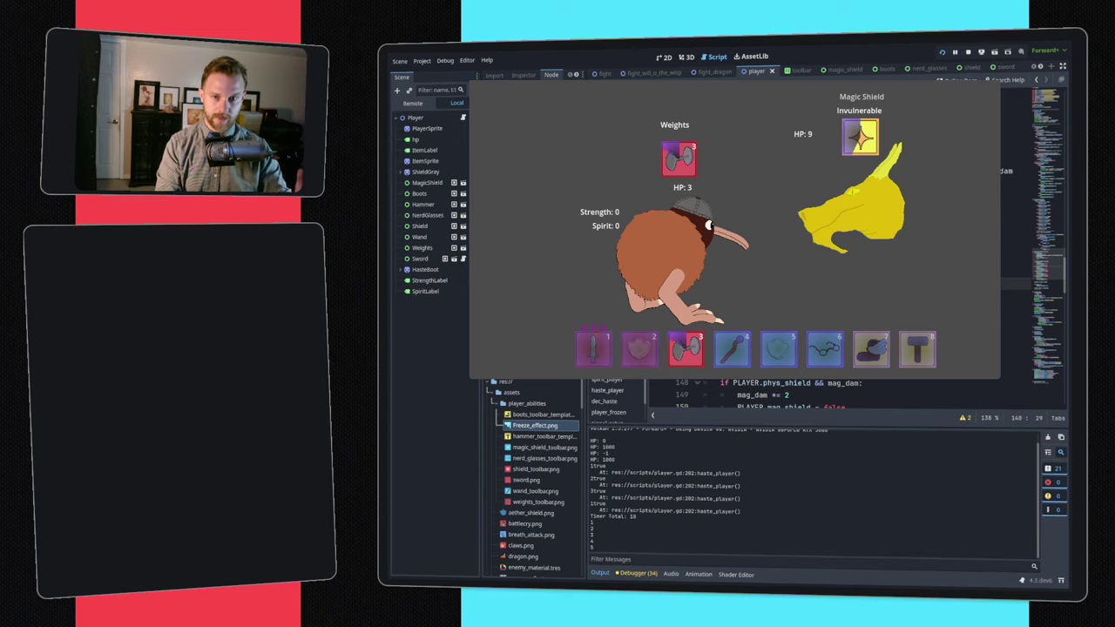
{"action": "key", "text": "space"}
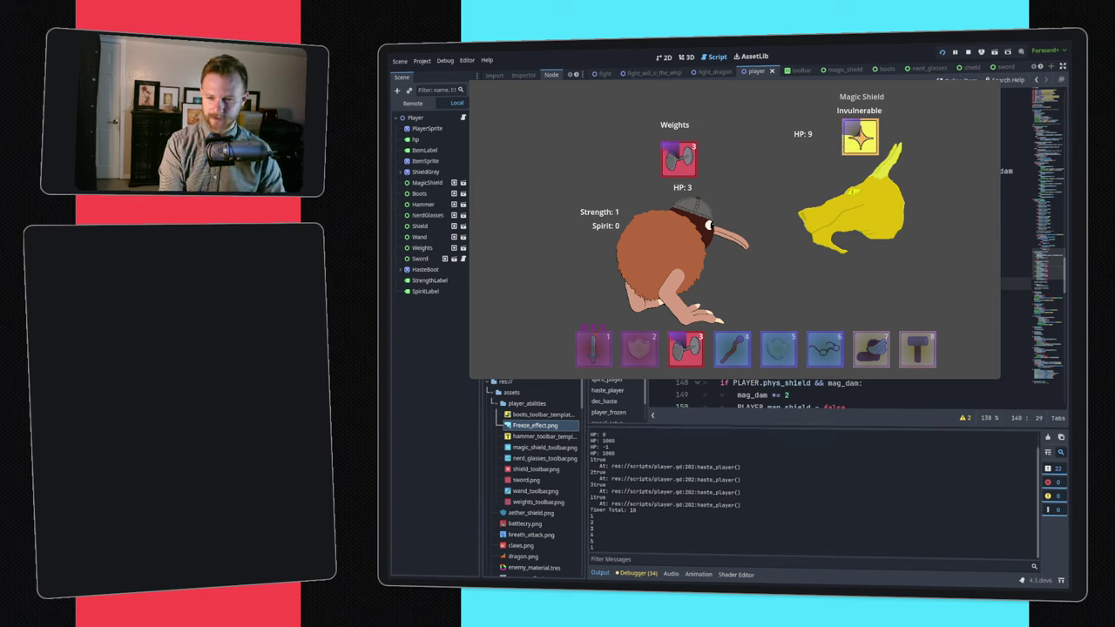
{"action": "key", "text": "space"}
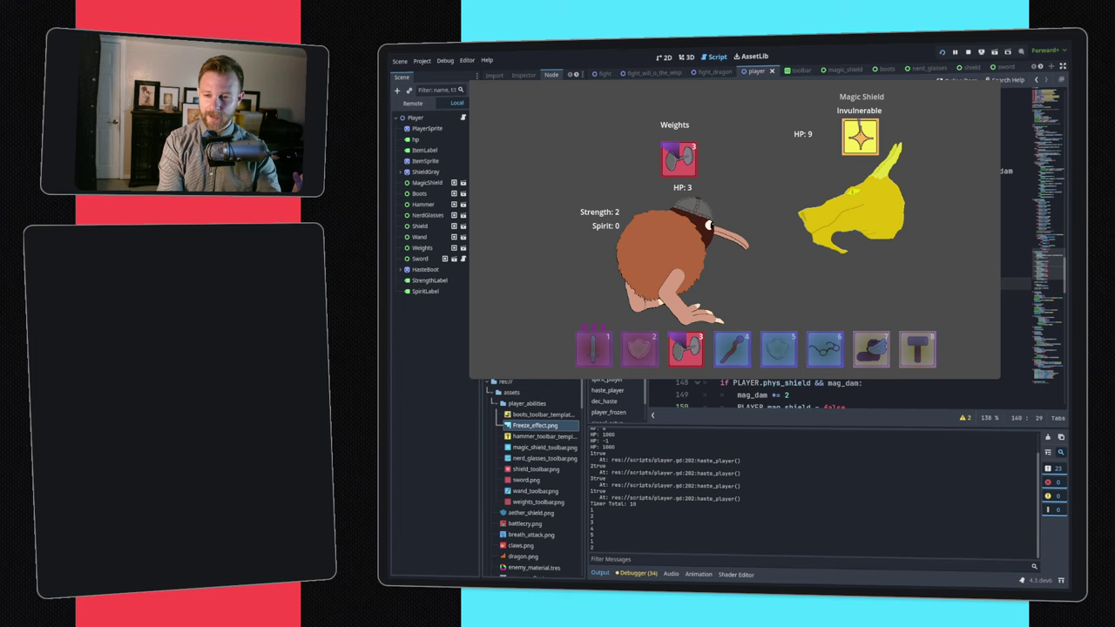
{"action": "key", "text": "space"}
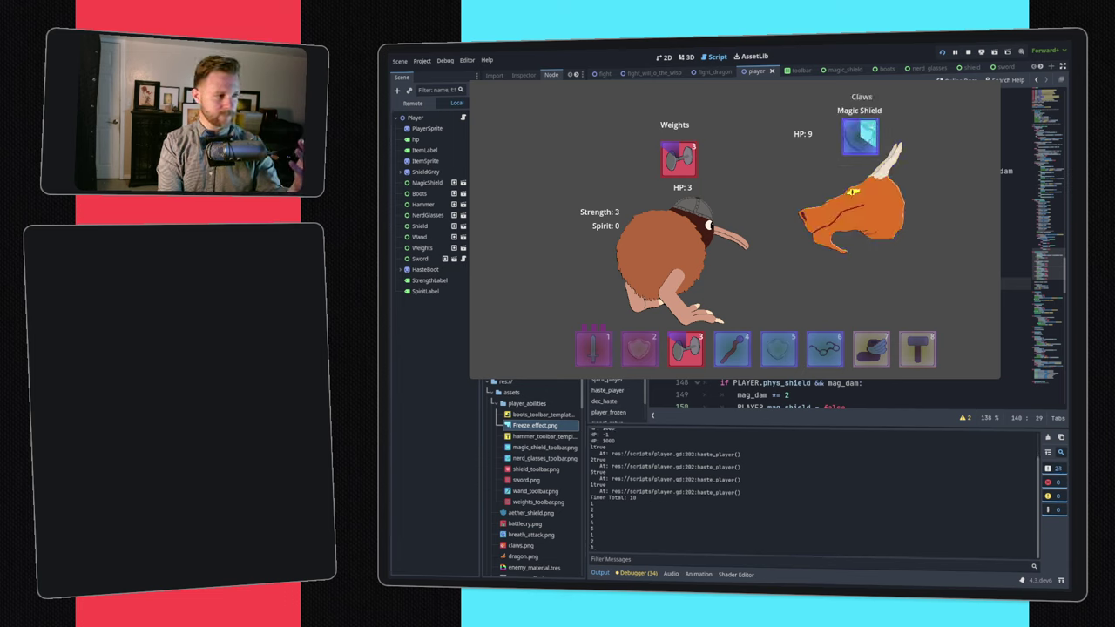
{"action": "key", "text": "space"}
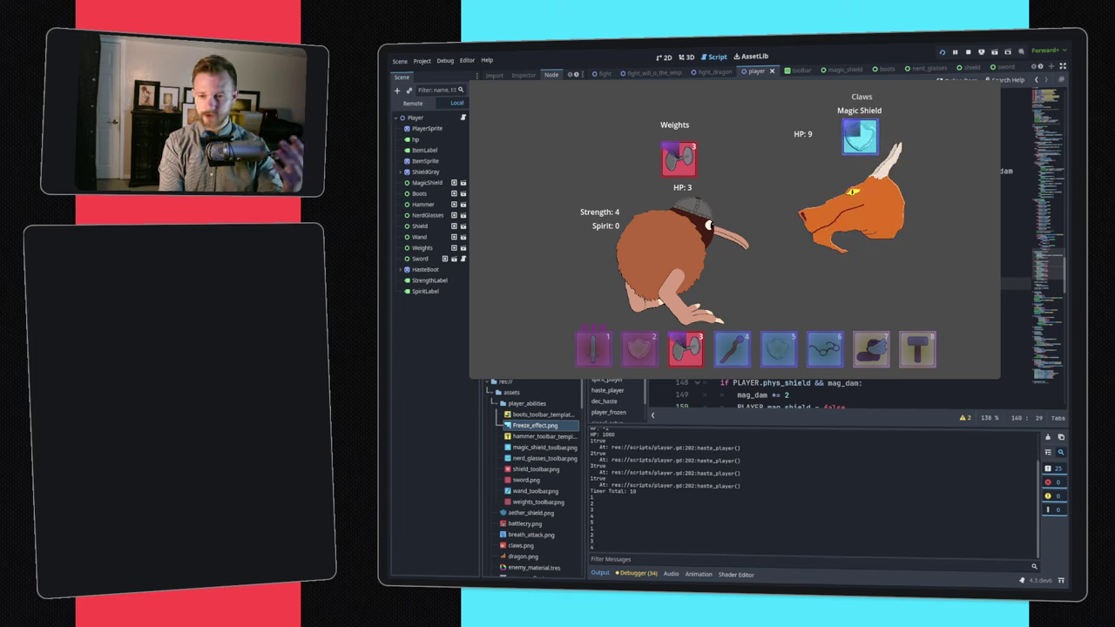
{"action": "key", "text": "space"}
- Hit the dragon with a strength-boosted Sword attack, then play the Hammer and Boots
{"action": "key", "text": "8"}
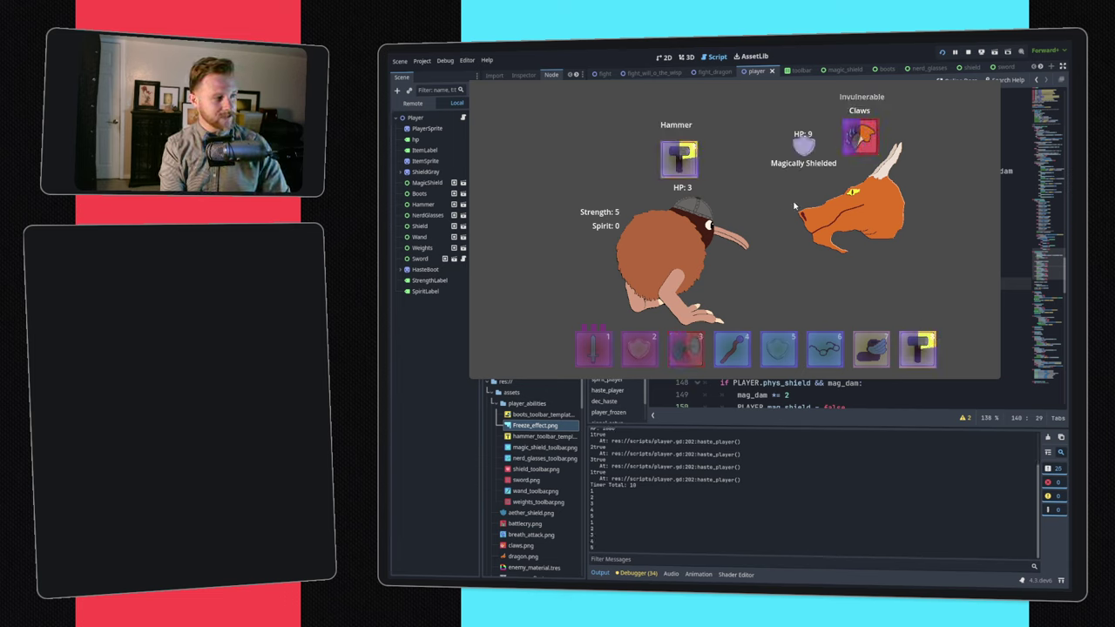
{"action": "key", "text": "1"}
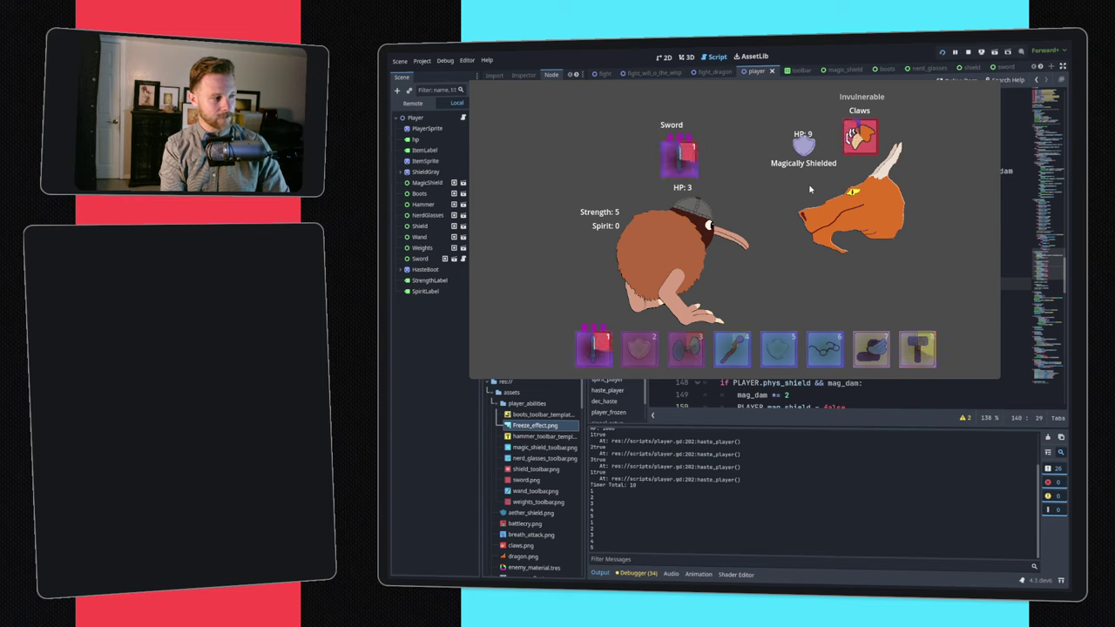
{"action": "key", "text": "space"}
{"action": "left_click", "coordinate": [918, 348]}
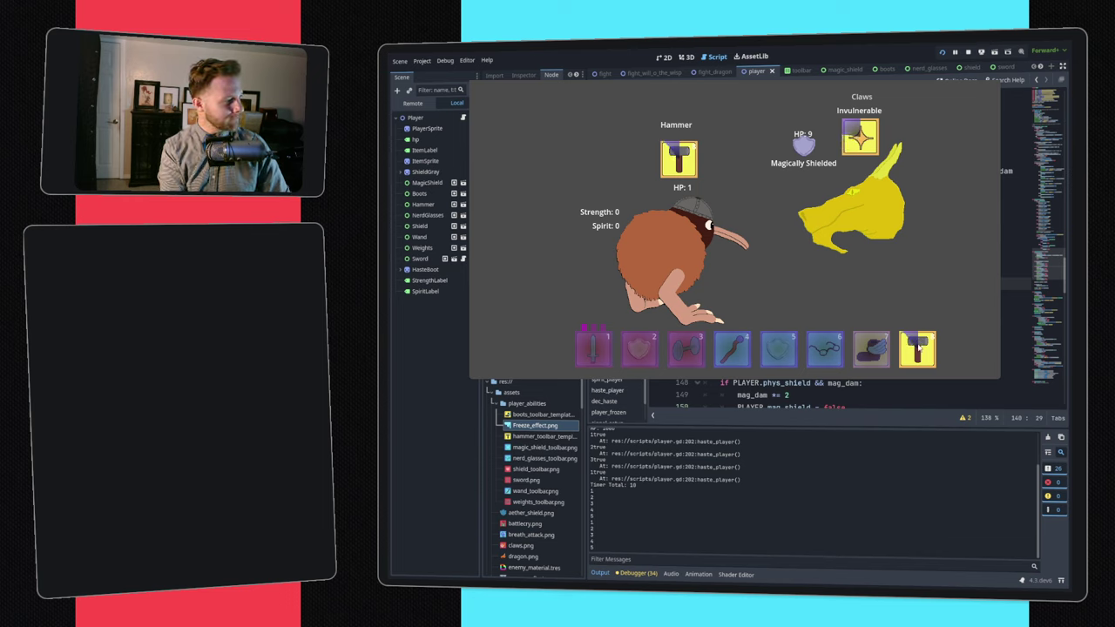
{"action": "key", "text": "space"}
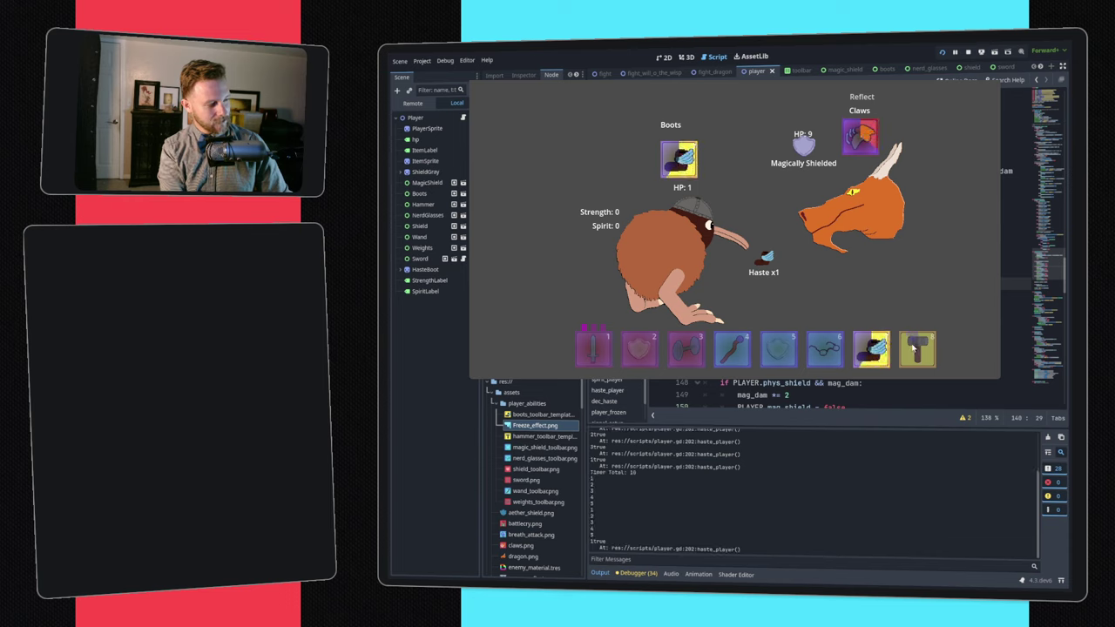
{"action": "key", "text": "space"}
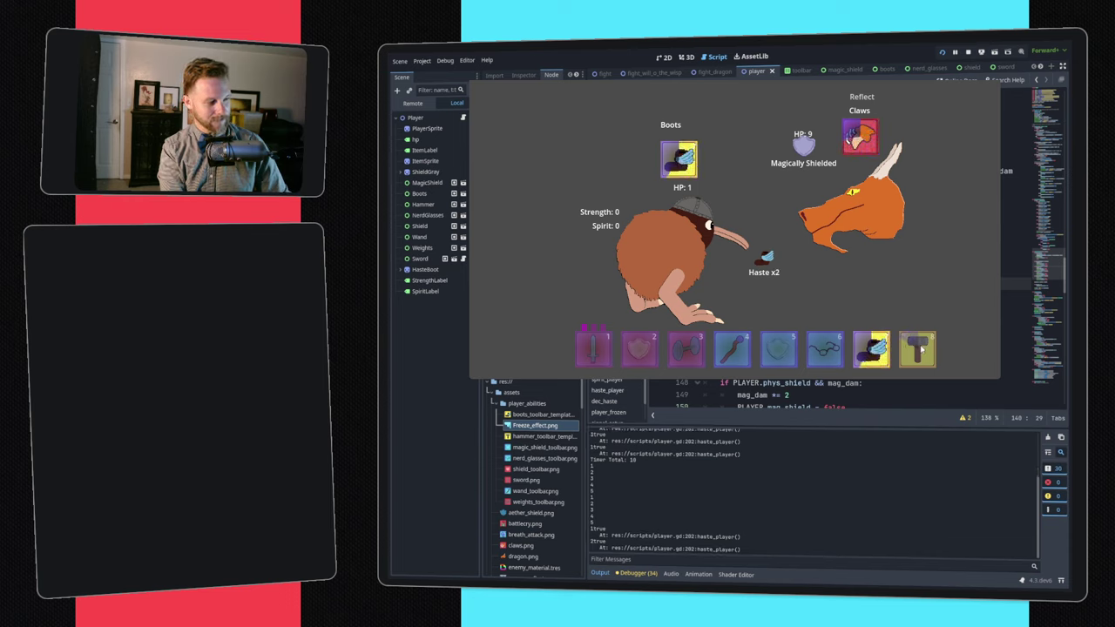
{"action": "left_click", "coordinate": [914, 348]}
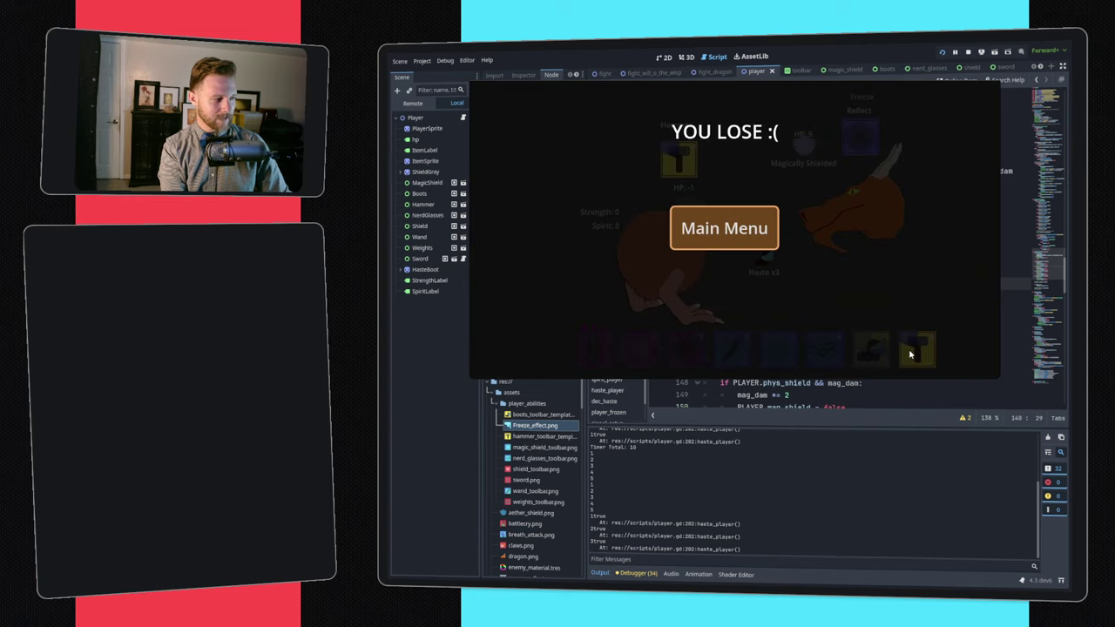
- Start a new game from the main menu, beat the goblin, continue, then stop with F8
{"action": "left_click", "coordinate": [757, 240]}
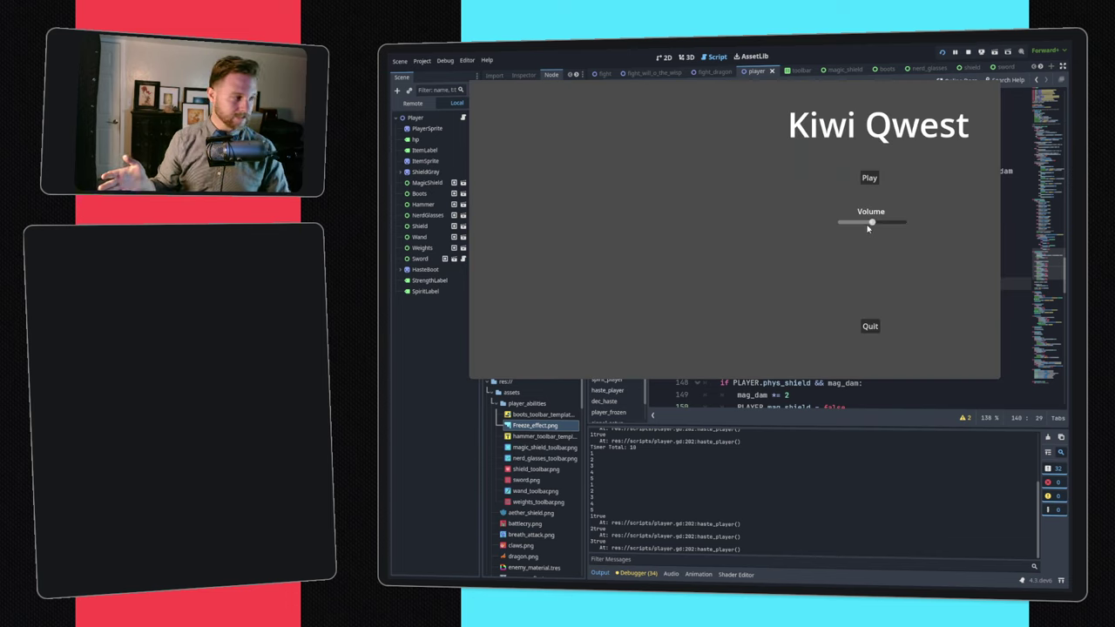
{"action": "left_click", "coordinate": [869, 178]}
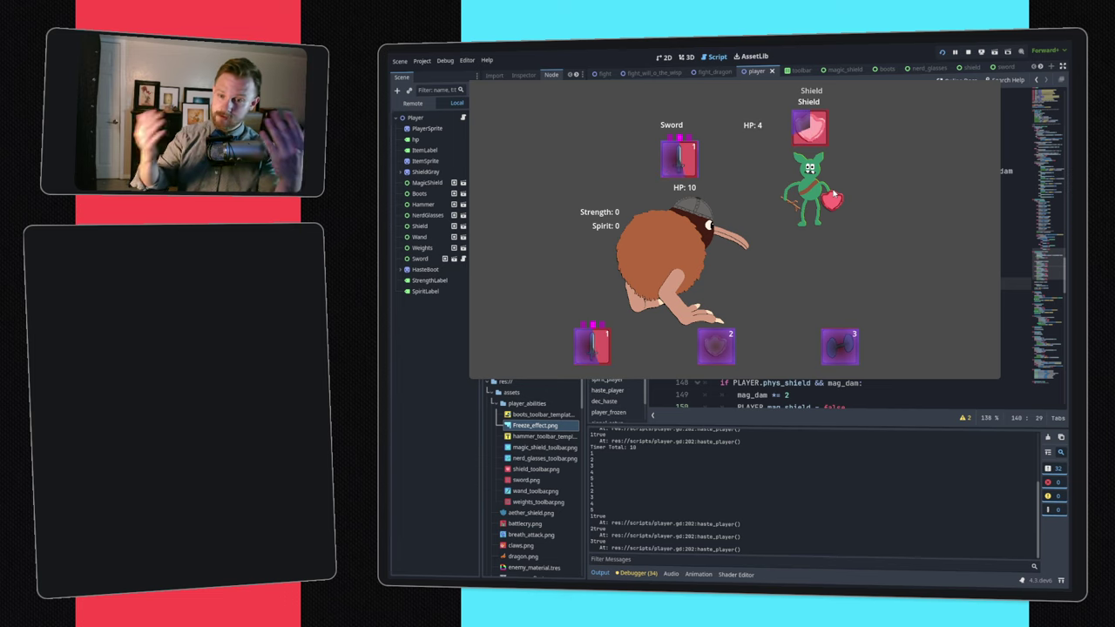
{"action": "left_click", "coordinate": [834, 193]}
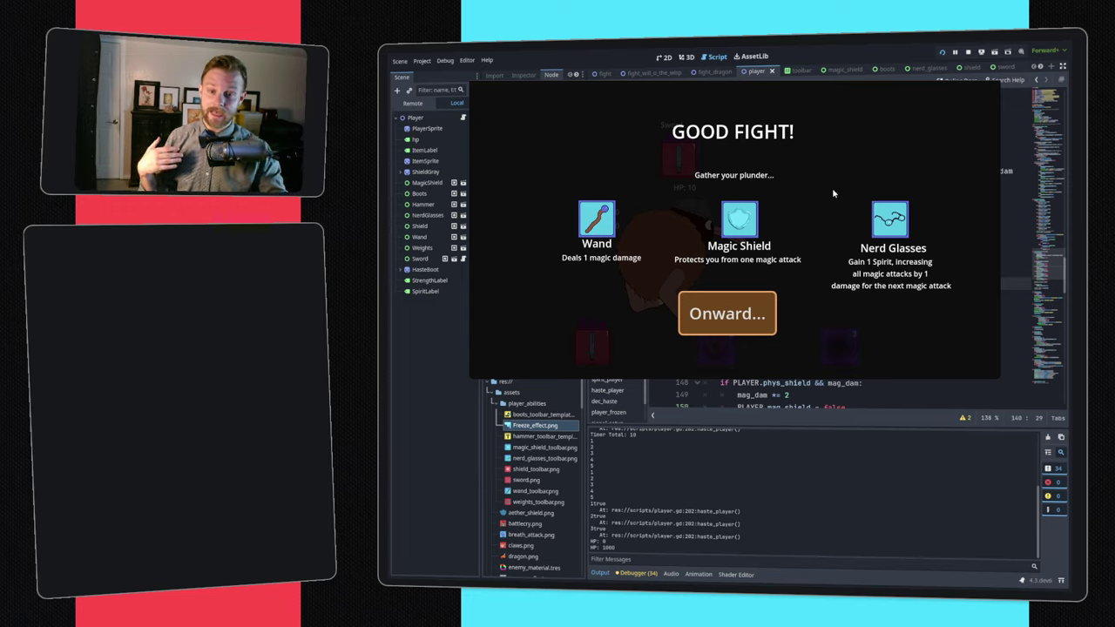
{"action": "left_click", "coordinate": [727, 313]}
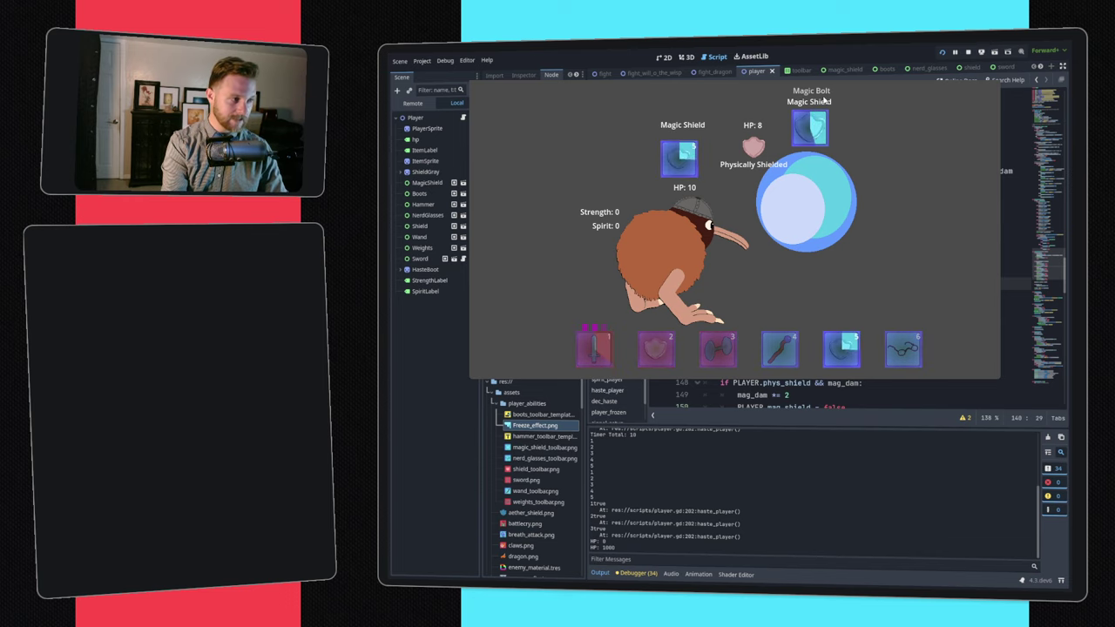
{"action": "key", "text": "F8"}
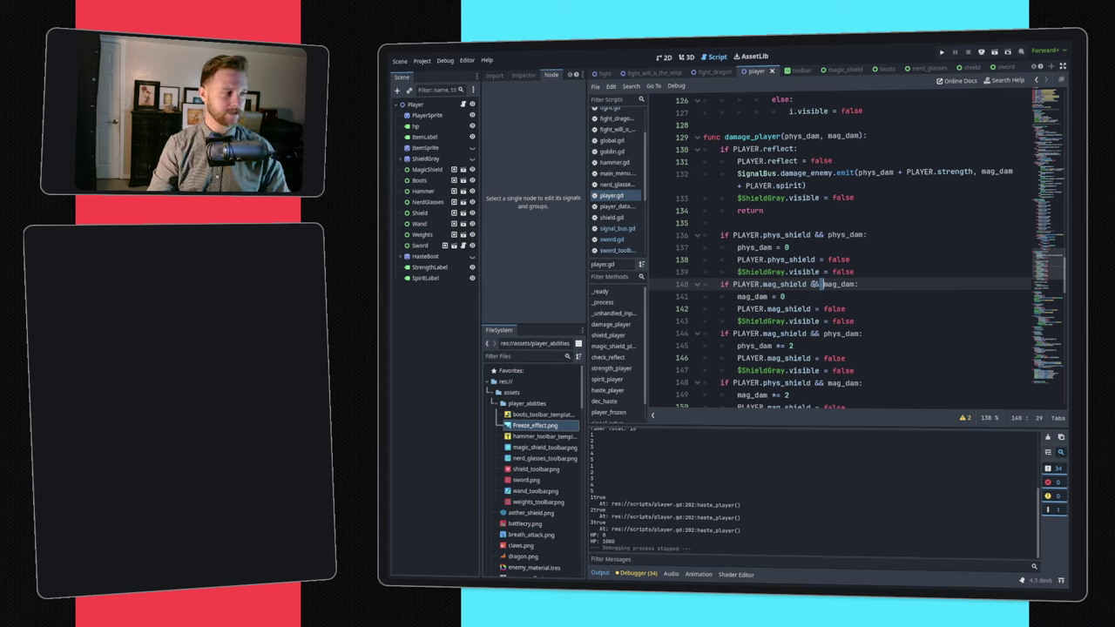
- Highlight the shield-check lines 137–145, then scroll player.gd up to the item preloads at line 1
{"action": "left_click_drag", "start_coordinate": [858, 346], "coordinate": [789, 248]}
{"action": "left_click", "coordinate": [914, 339]}
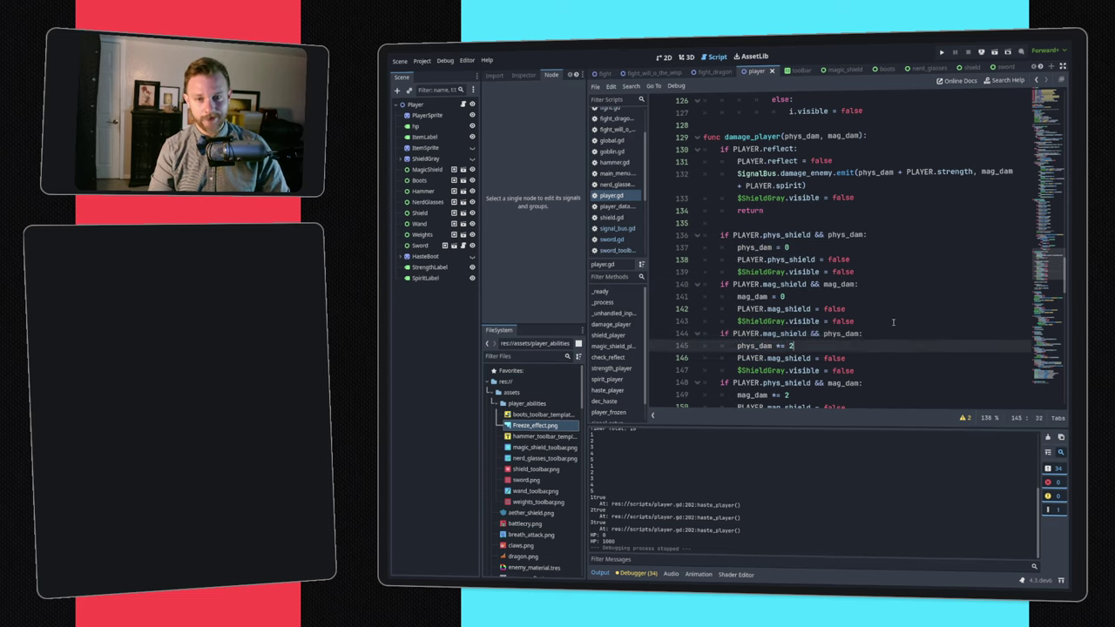
{"action": "left_click_drag", "start_coordinate": [914, 346], "coordinate": [788, 248]}
{"action": "left_click", "coordinate": [891, 305]}
{"action": "scroll", "coordinate": [891, 302], "scroll_direction": "up", "scroll_amount": 14}
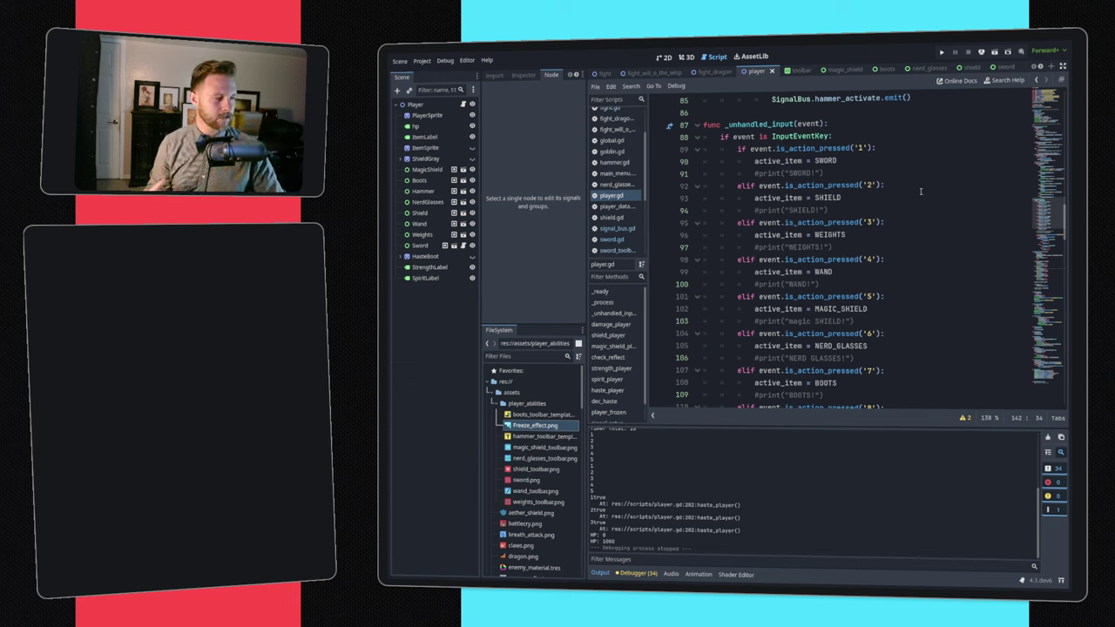
{"action": "scroll", "coordinate": [920, 190], "scroll_direction": "up", "scroll_amount": 10}
{"action": "left_click", "coordinate": [1046, 107]}
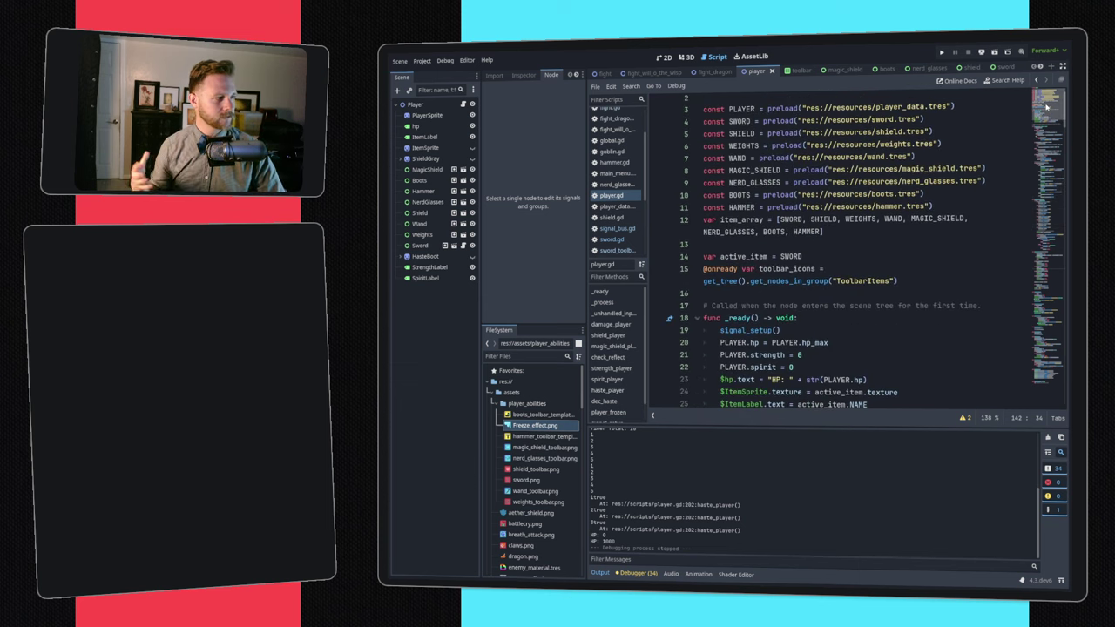
{"action": "scroll", "coordinate": [870, 233], "scroll_direction": "up", "scroll_amount": 1}
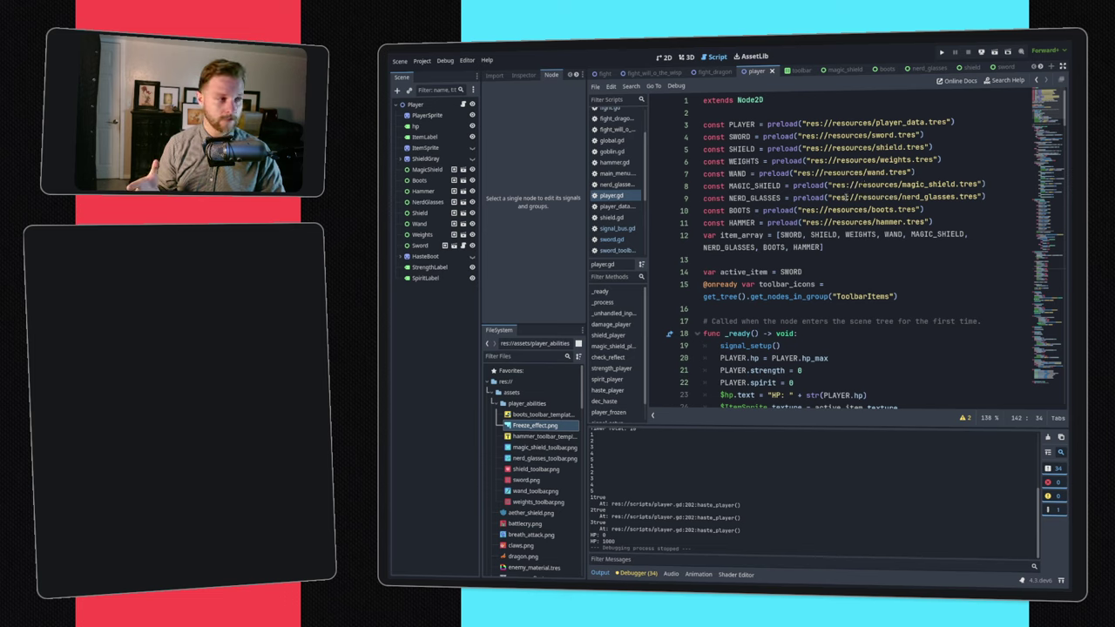